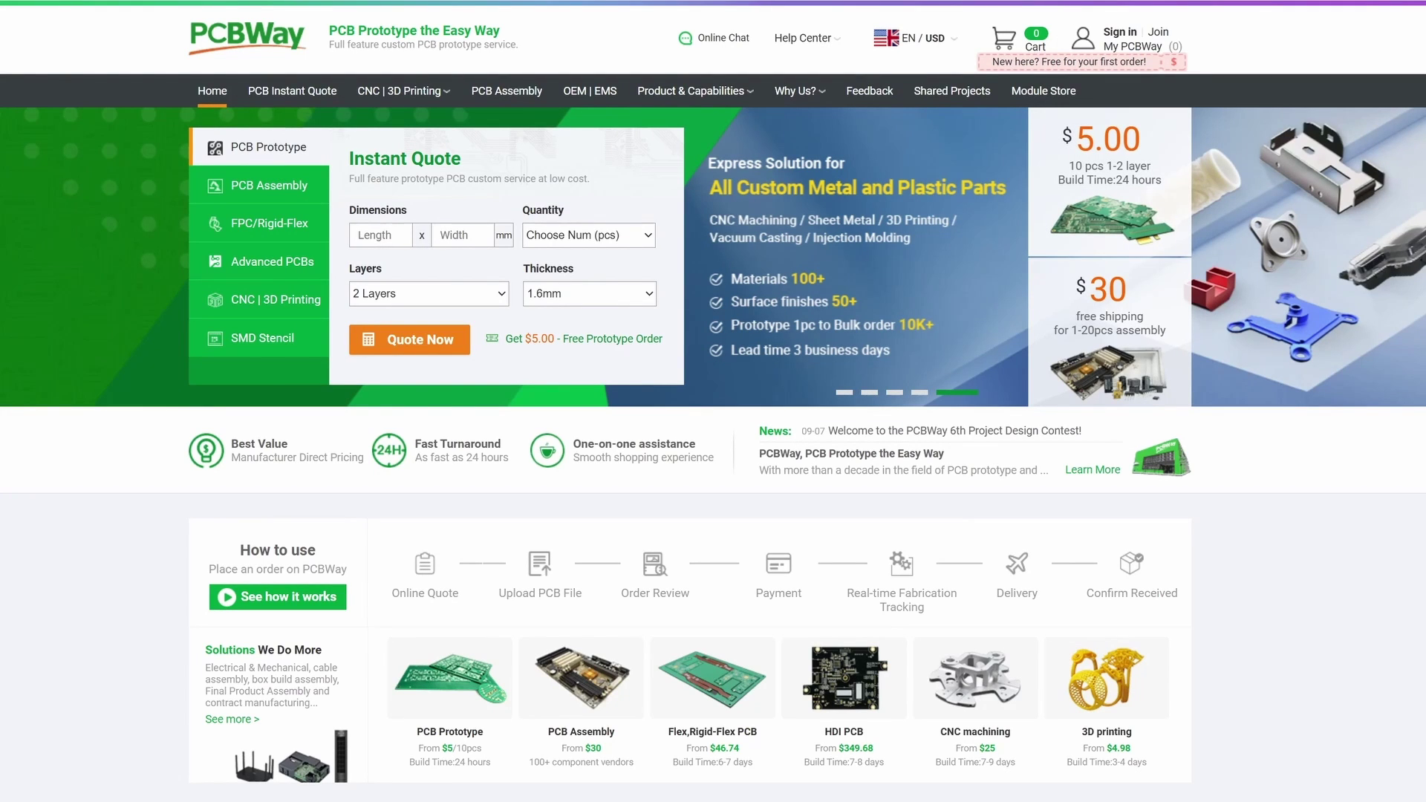
- Upload Air Box.stl to PCBWay's 3D Printing quote page
{"action": "mouse_move", "coordinate": [398, 93]}
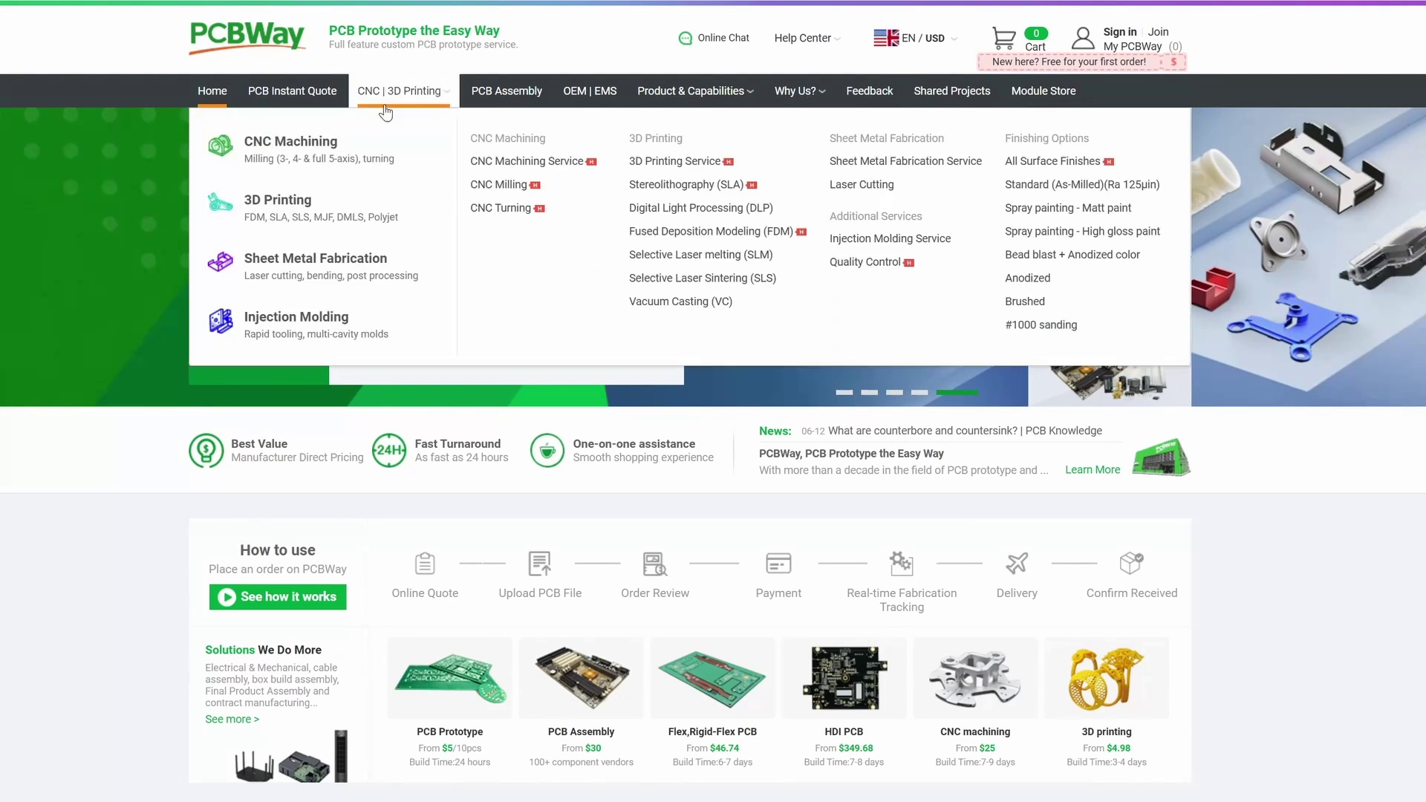
{"action": "left_click", "coordinate": [313, 211]}
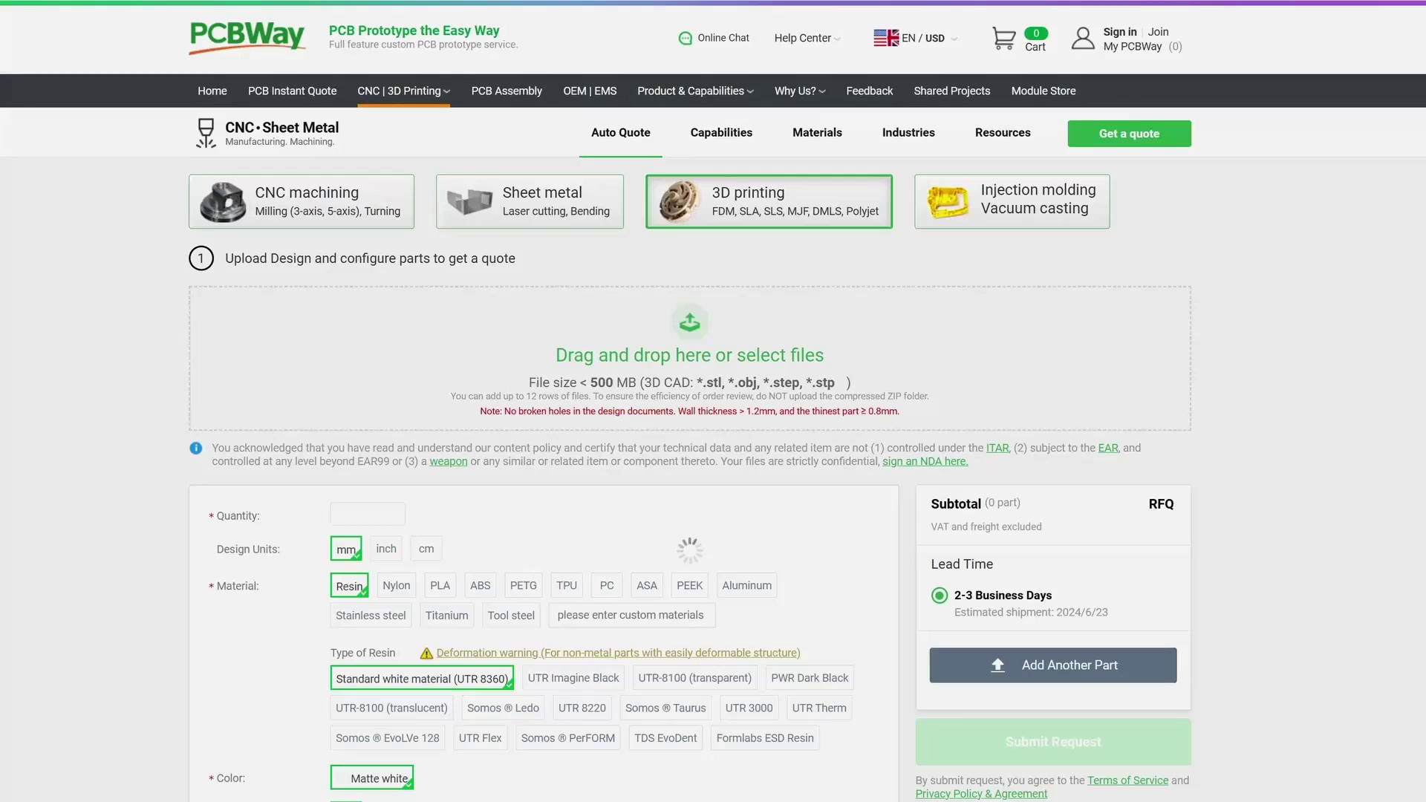
{"action": "left_click_drag", "start_coordinate": [1211, 269], "coordinate": [395, 377]}
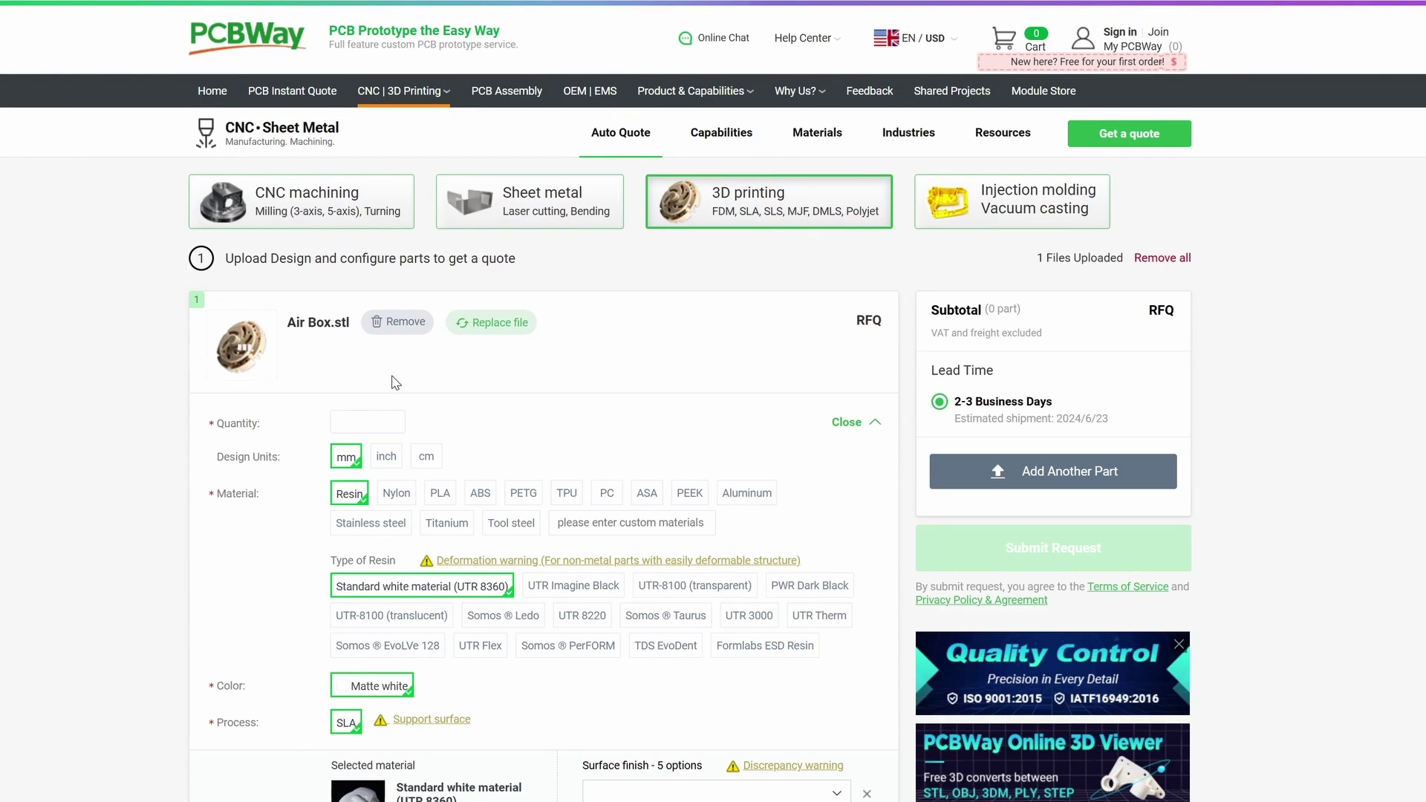
- Check the part from above in the 3D preview, then choose ASA as the material
{"action": "left_click", "coordinate": [244, 346]}
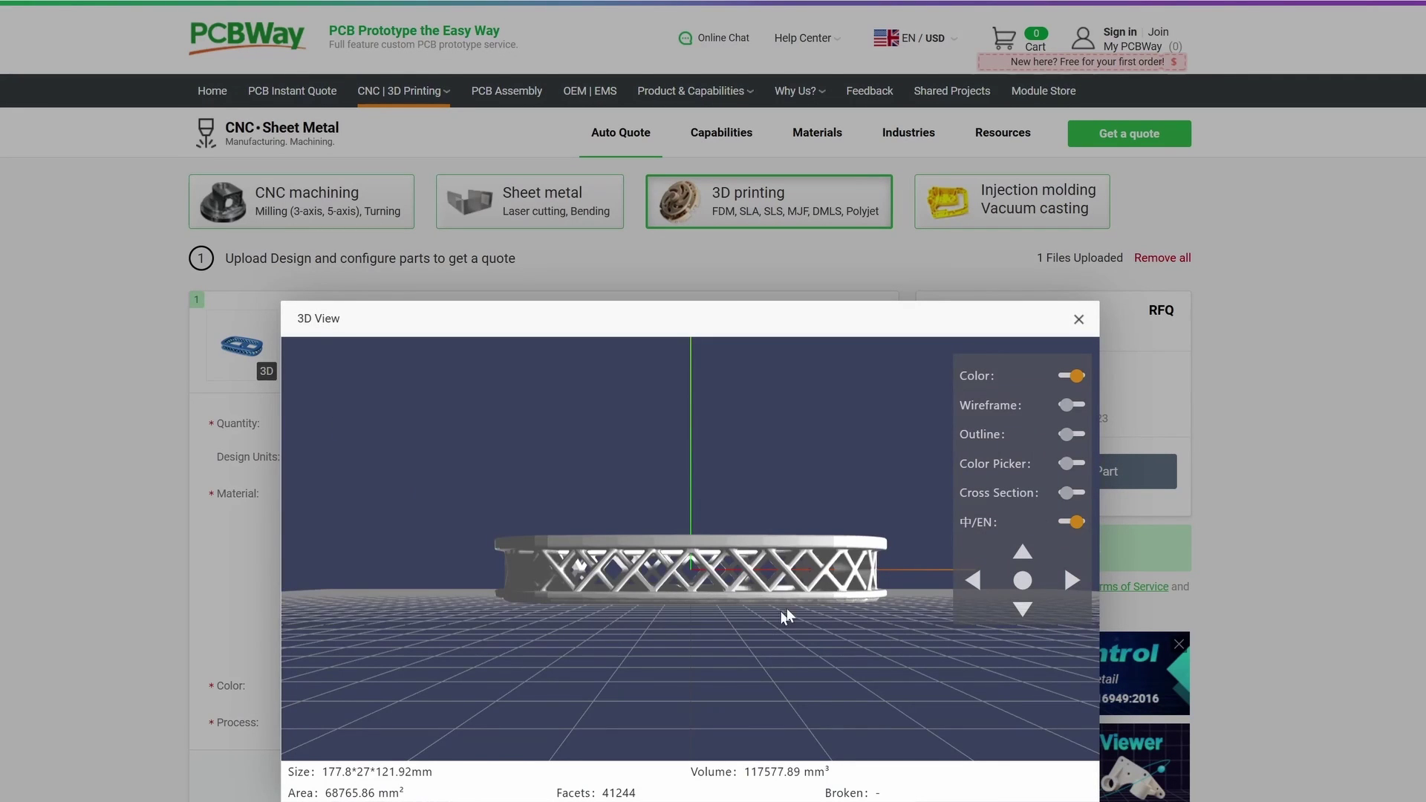
{"action": "left_click_drag", "start_coordinate": [780, 611], "coordinate": [718, 650]}
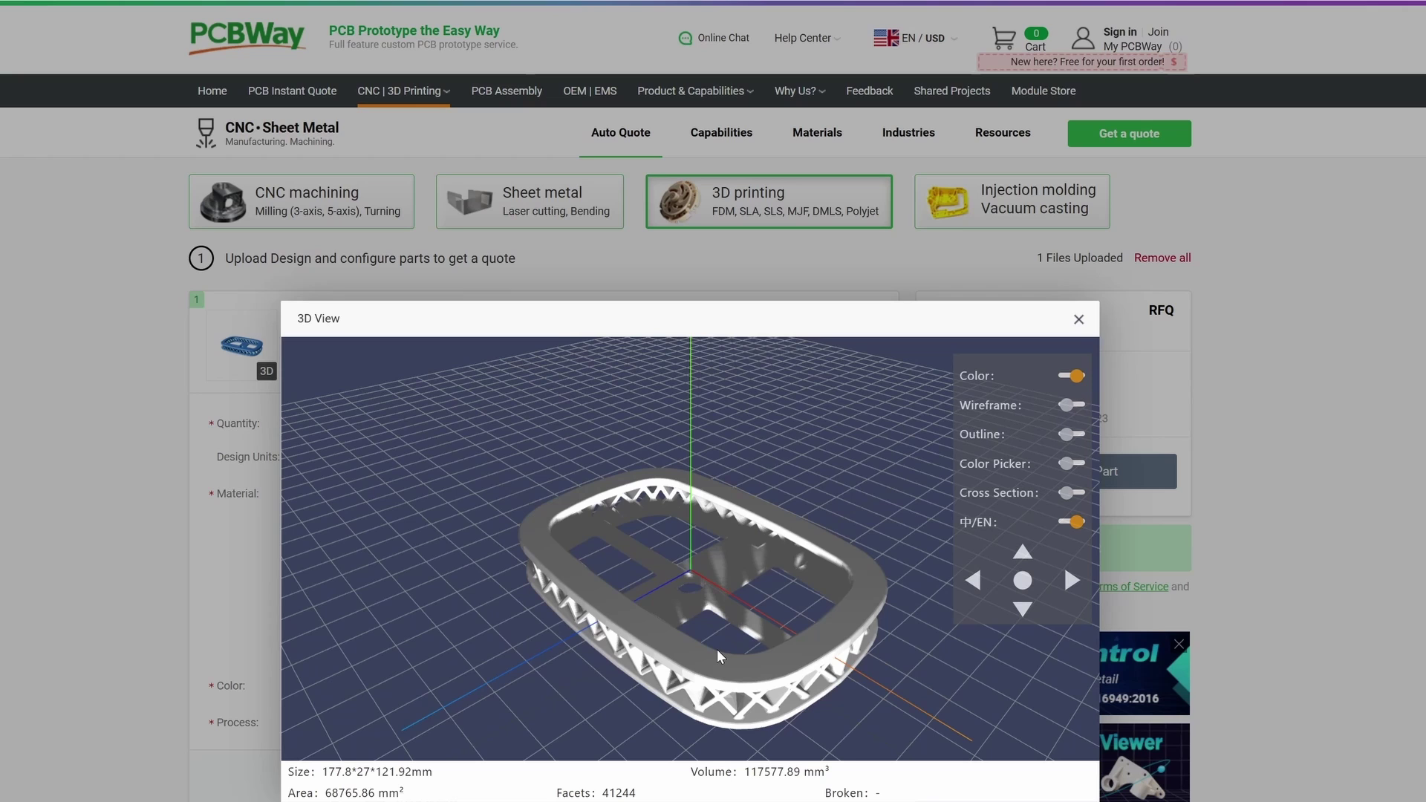
{"action": "left_click", "coordinate": [1079, 321]}
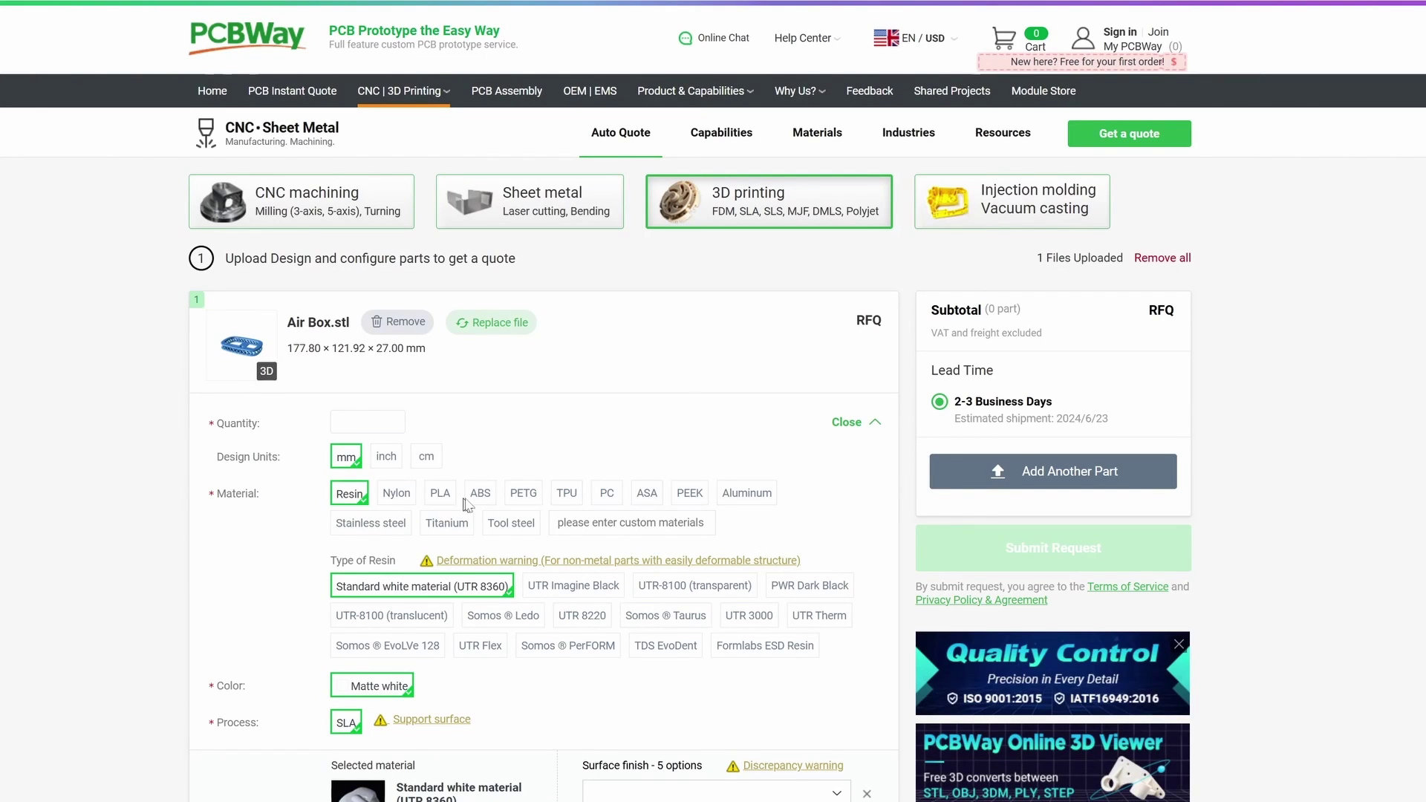
{"action": "left_click", "coordinate": [647, 493]}
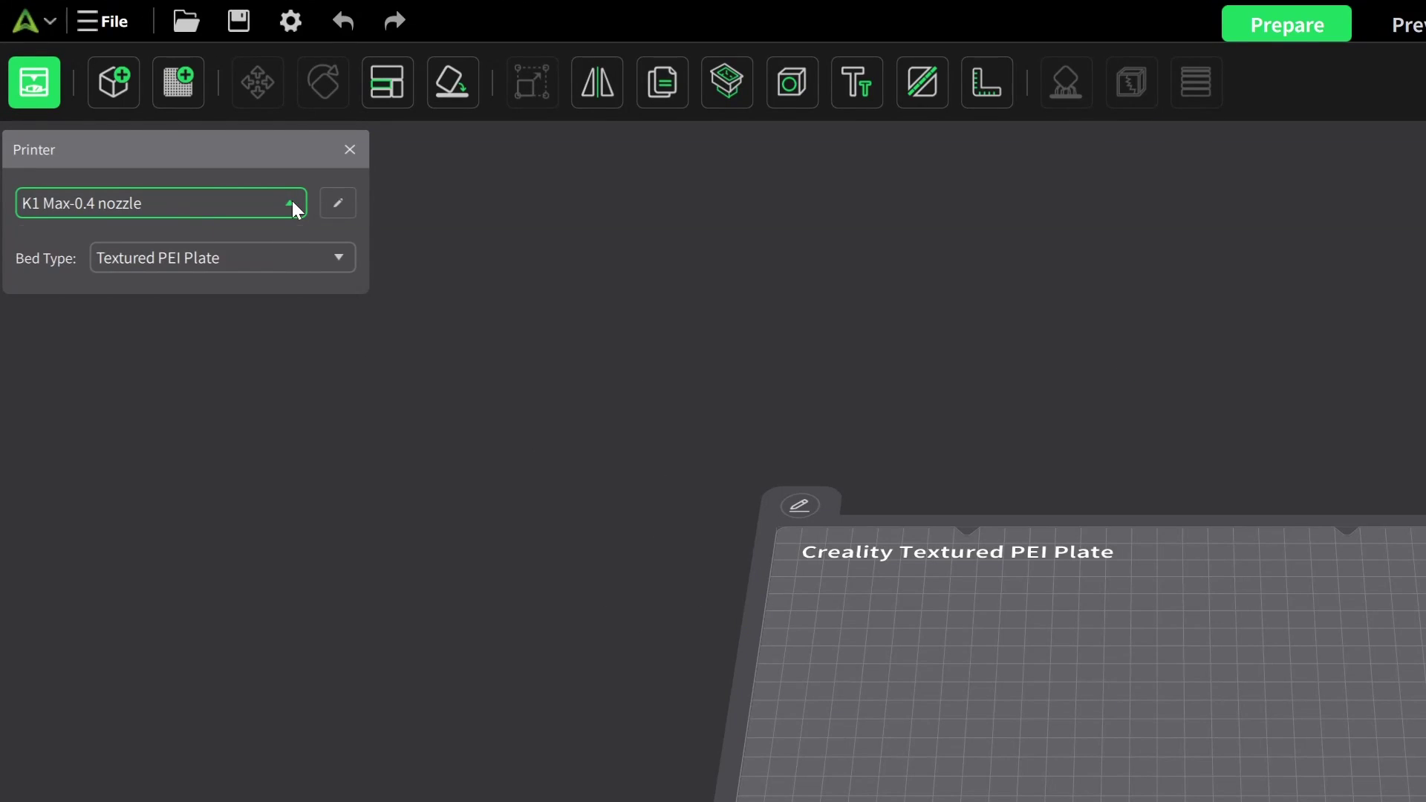
- Keep K1 Max-0.4 nozzle as the printer and FreMover.net-PLA as the slot 1 filament preset
{"action": "left_click", "coordinate": [148, 102]}
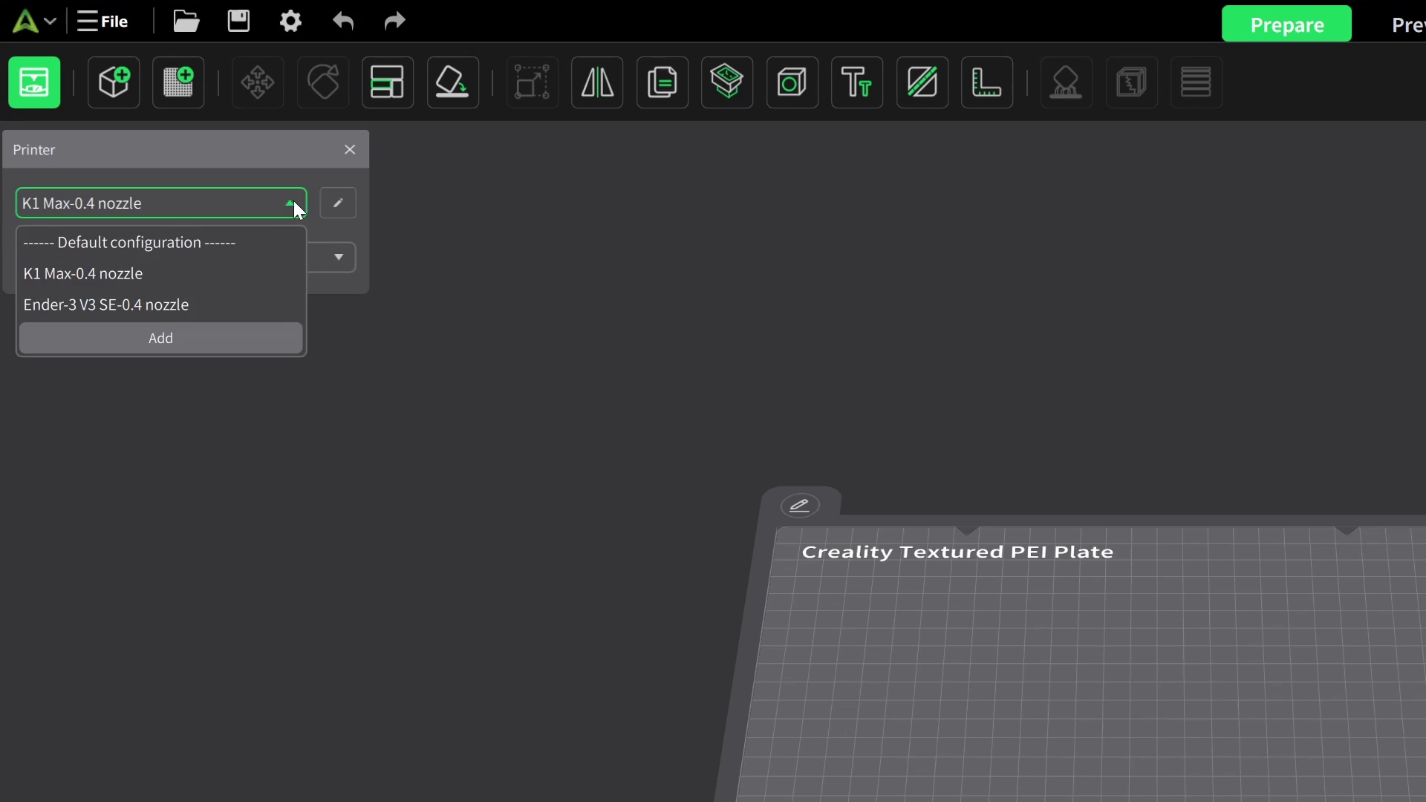
{"action": "left_click", "coordinate": [171, 284]}
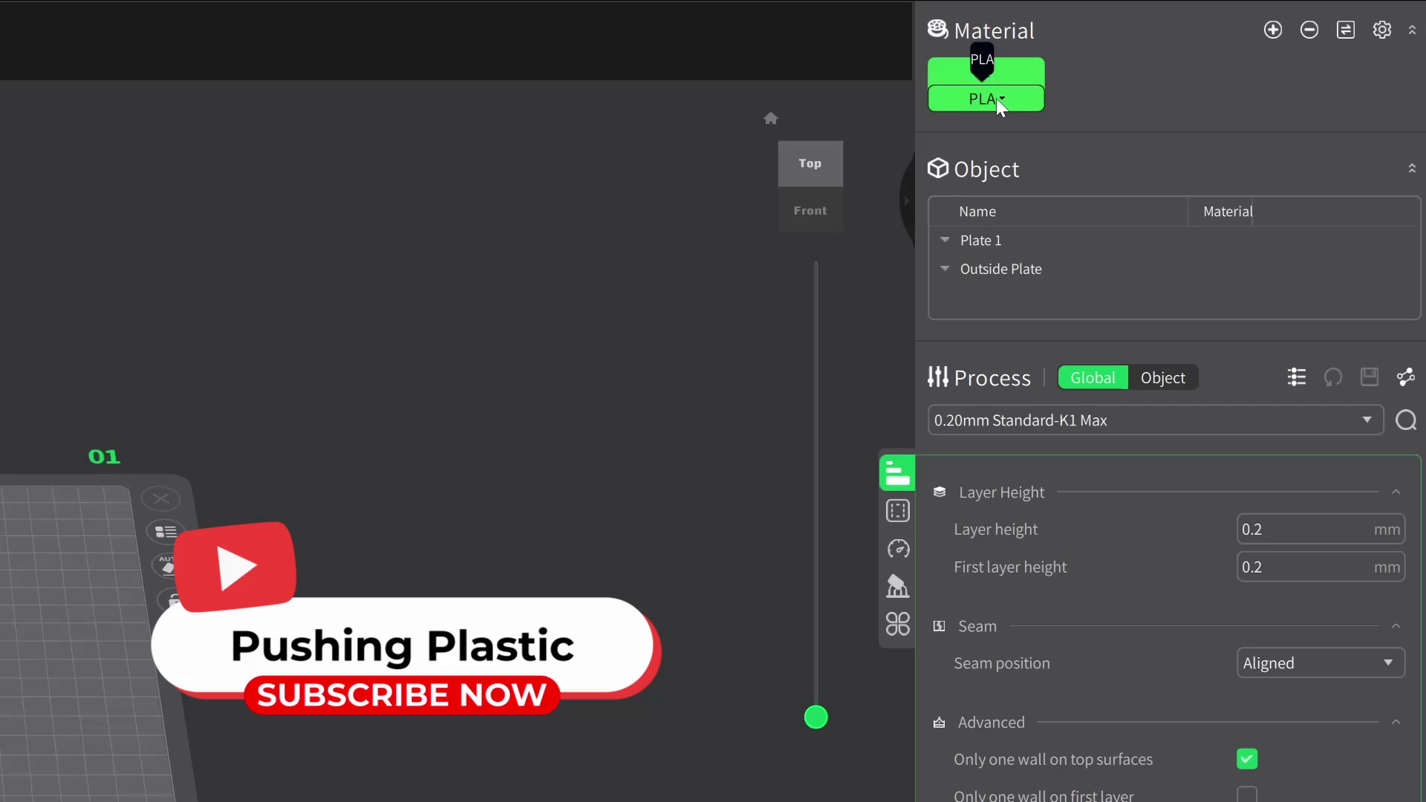
{"action": "left_click", "coordinate": [1206, 71]}
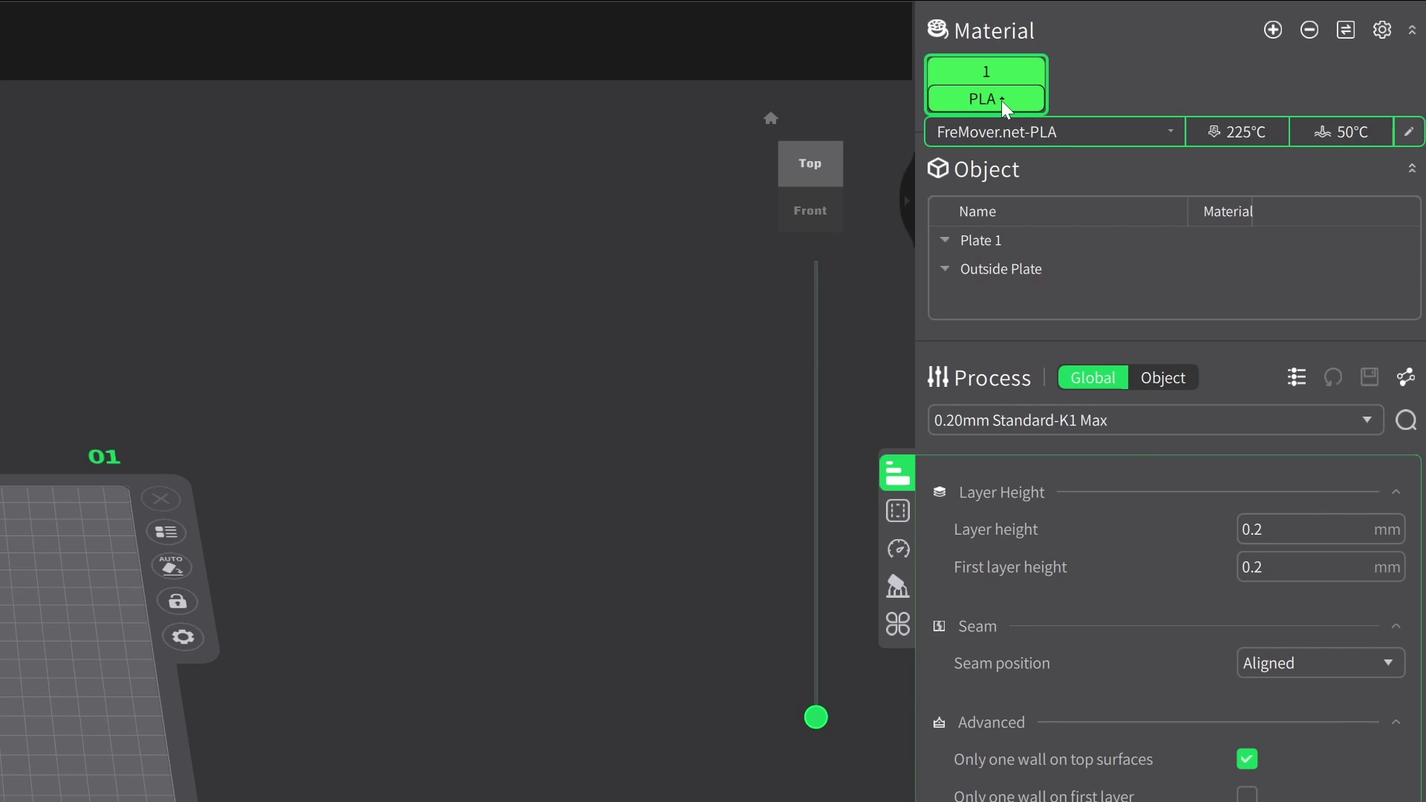
{"action": "left_click", "coordinate": [1172, 132]}
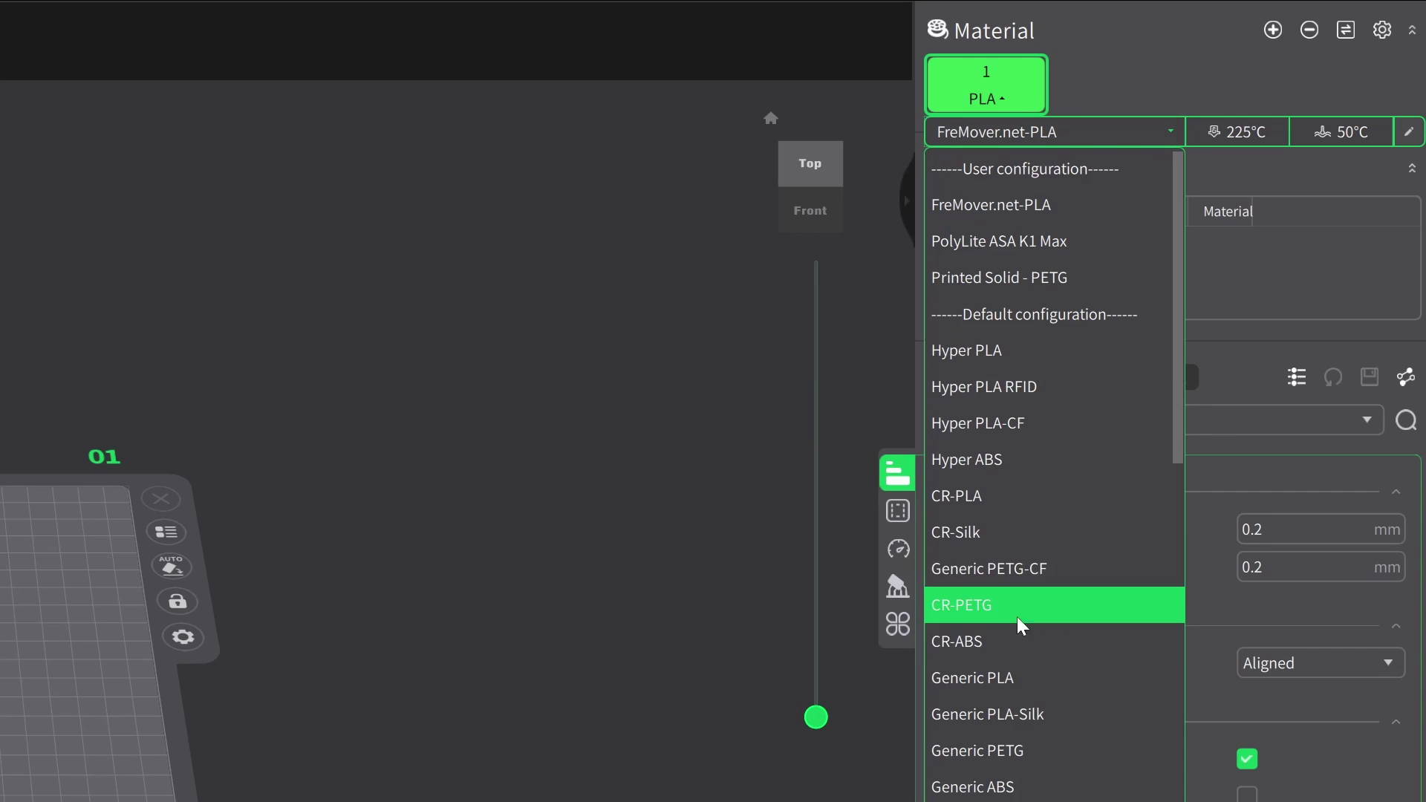
{"action": "left_click", "coordinate": [1044, 209]}
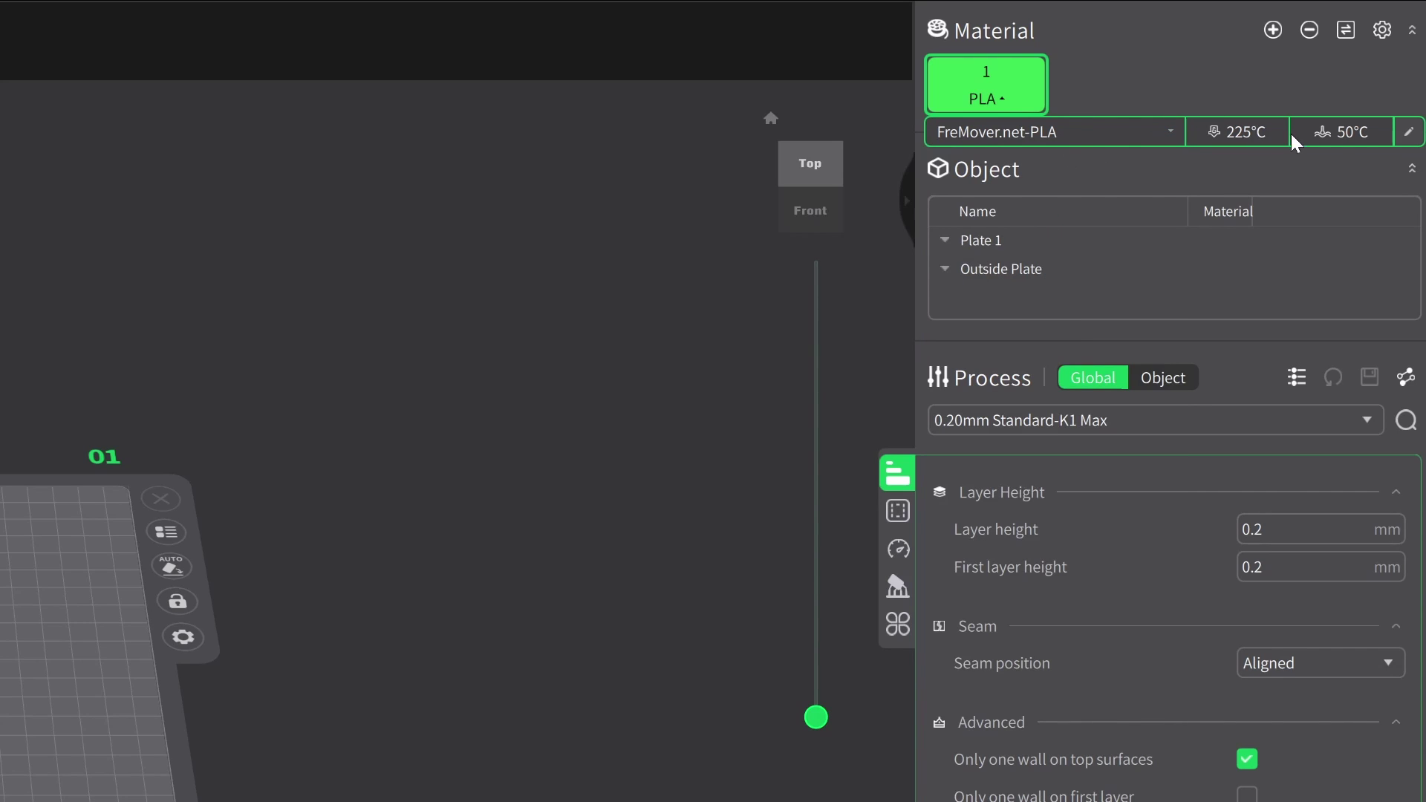
{"action": "left_click", "coordinate": [1409, 132]}
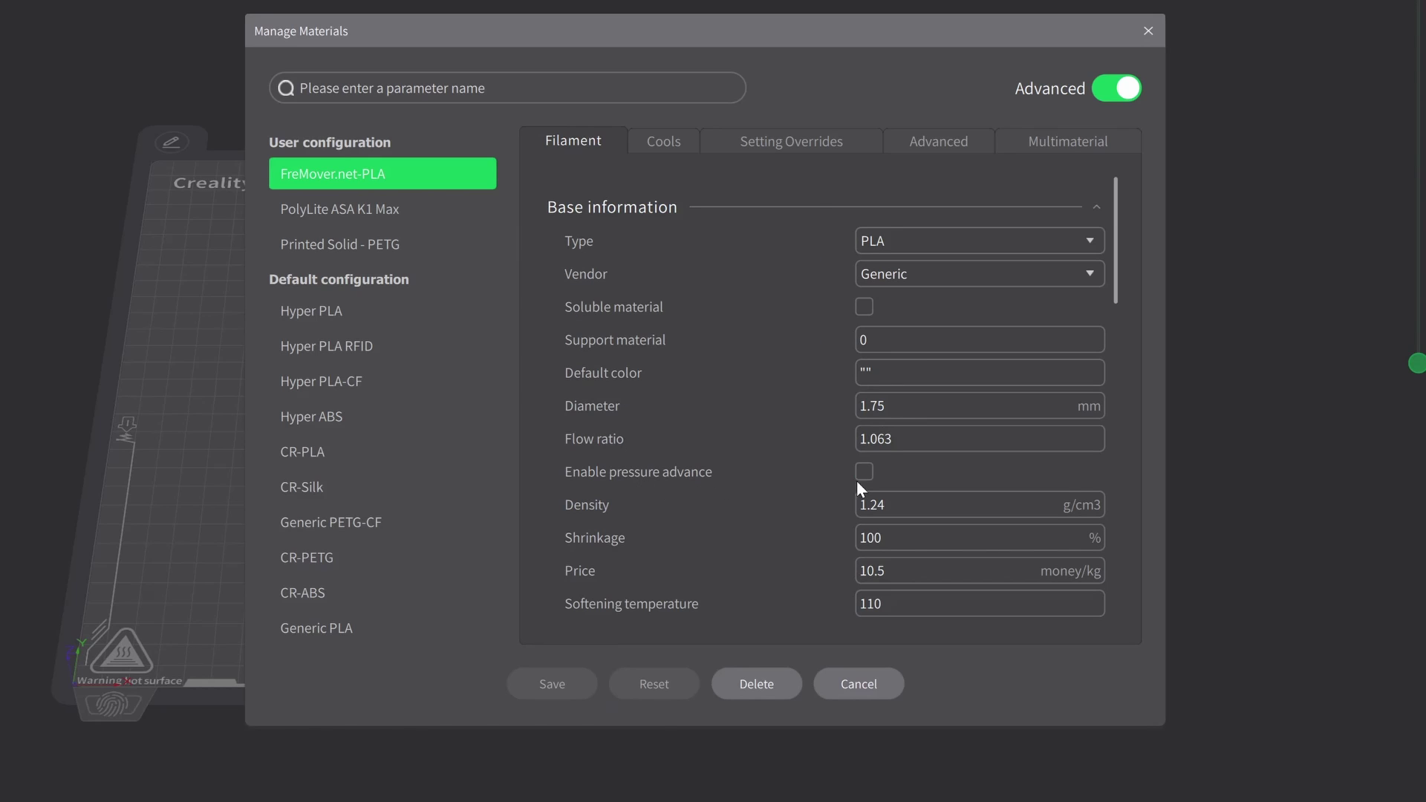
{"action": "left_click", "coordinate": [1143, 35]}
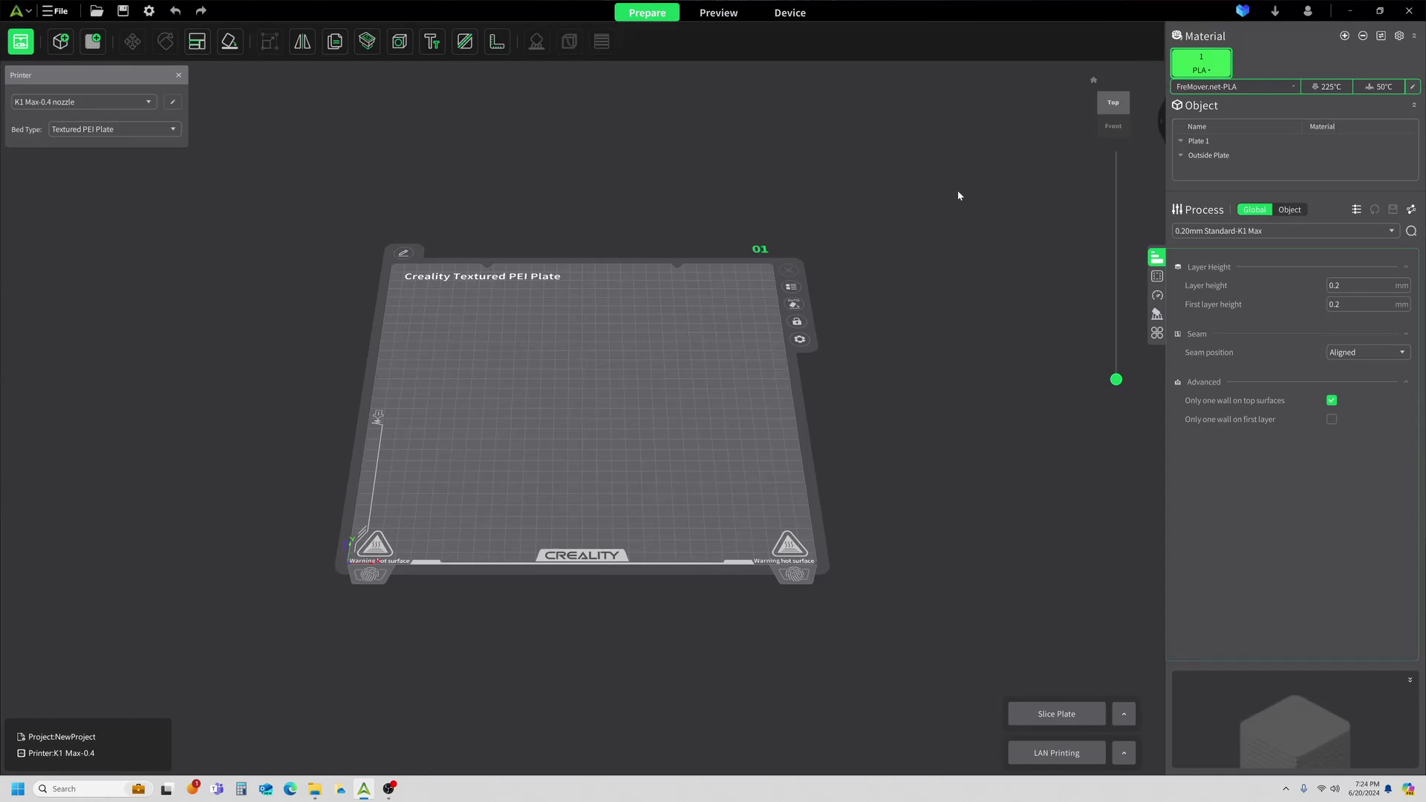
- Open the Pressure advance dialog from the Calibration submenu of the logo menu
{"action": "left_click", "coordinate": [29, 14]}
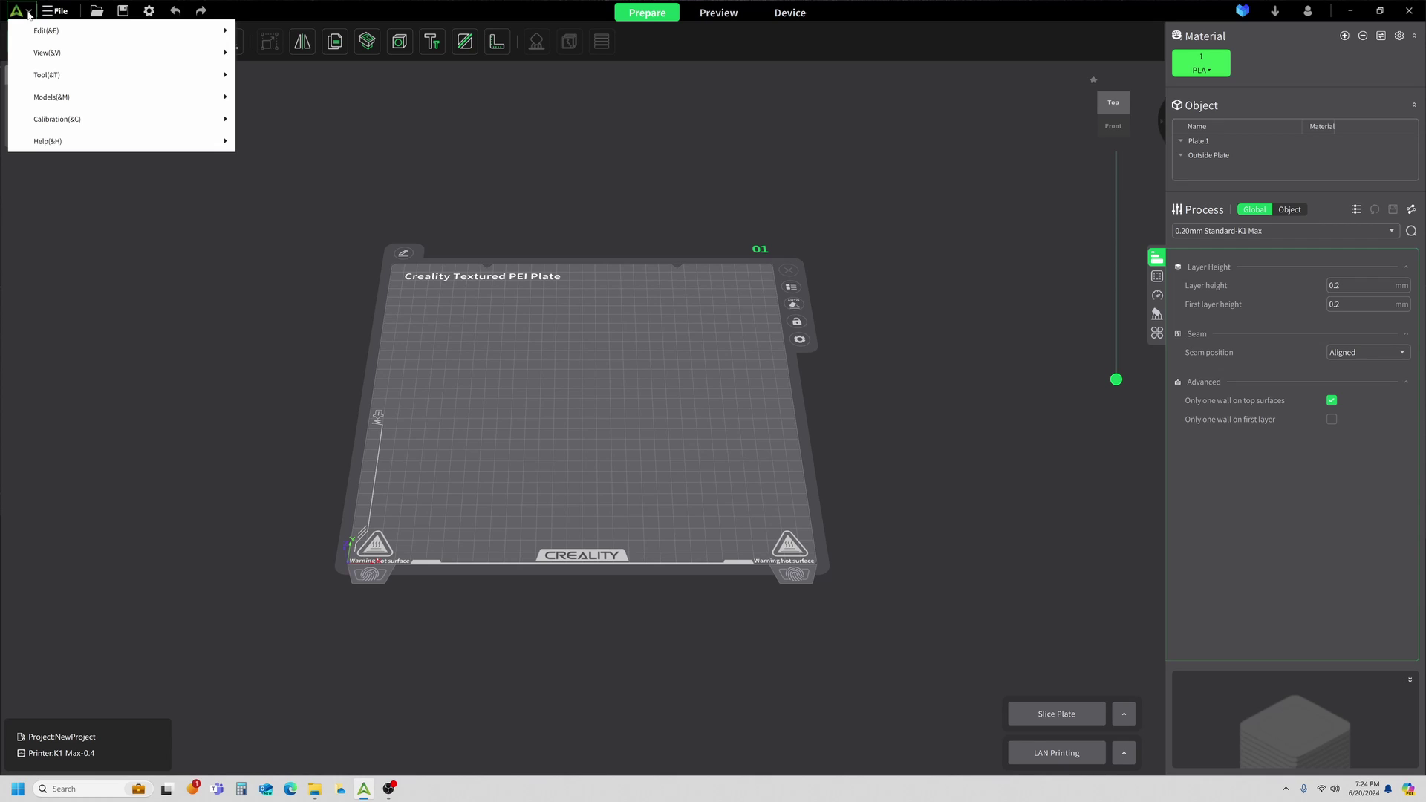
{"action": "mouse_move", "coordinate": [77, 128]}
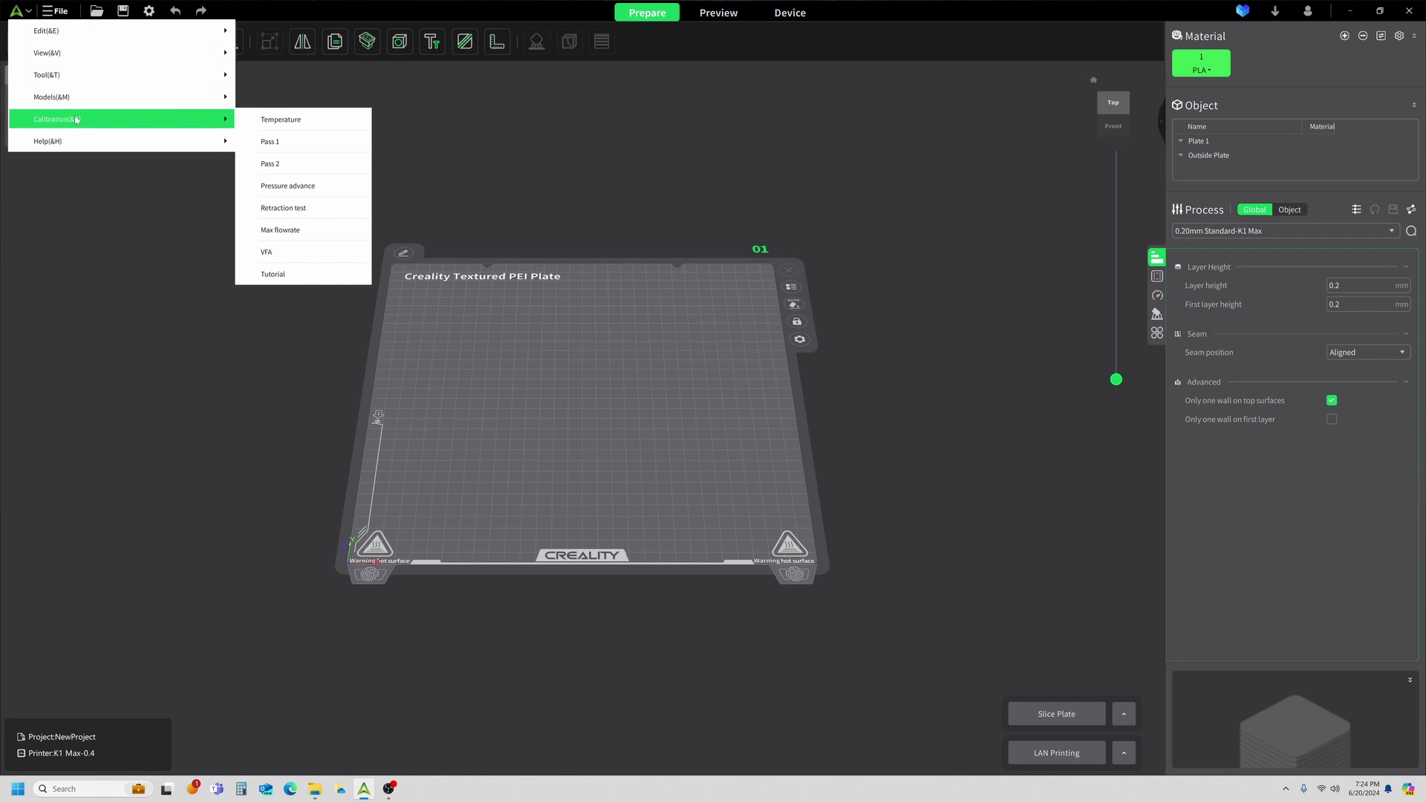
{"action": "left_click", "coordinate": [308, 188]}
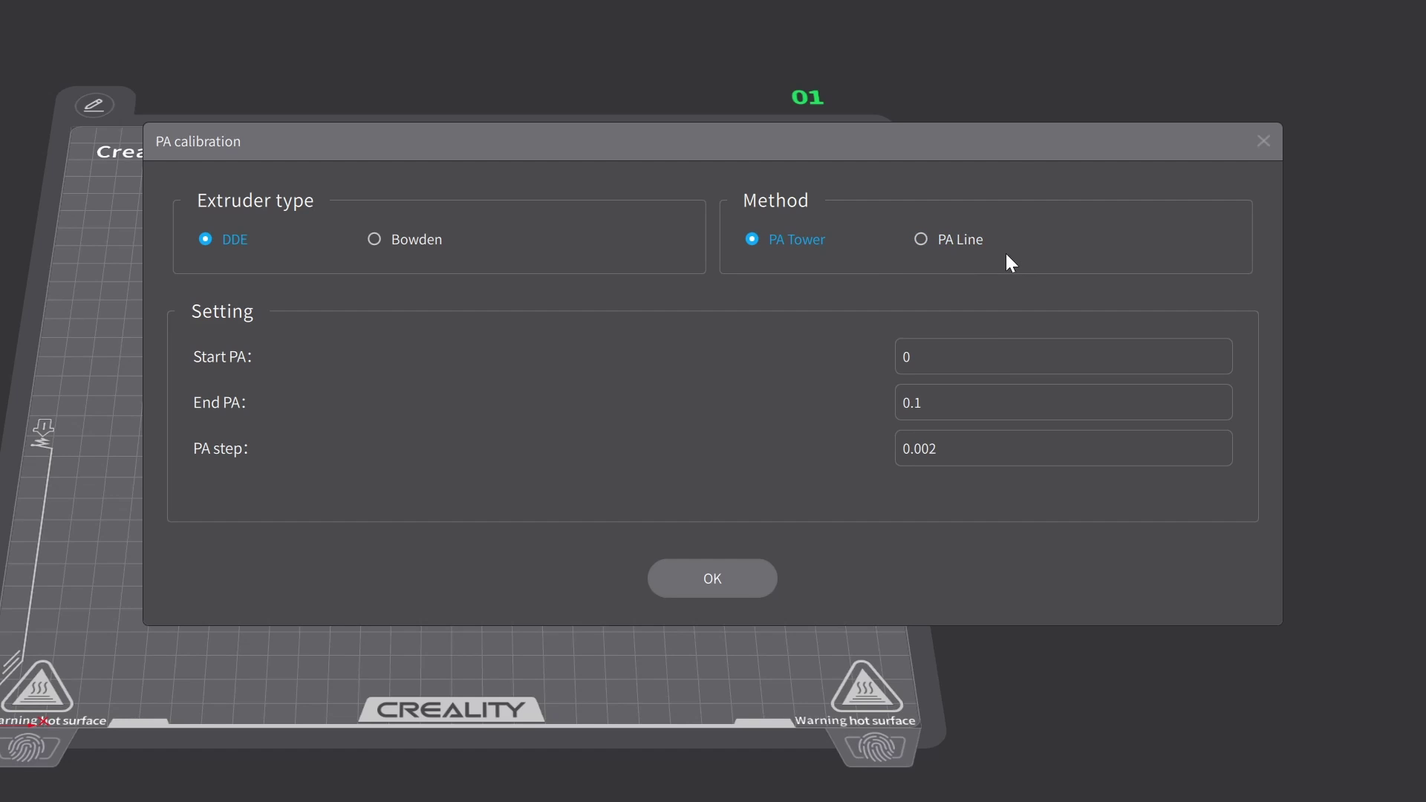
- Choose the PA Line method, keeping DDE and PA 0 to 0.1 in 0.002 steps
{"action": "left_click", "coordinate": [923, 238]}
- Generate the PA Line test, then zoom and pan the preview to inspect the test lines
{"action": "left_click", "coordinate": [745, 590]}
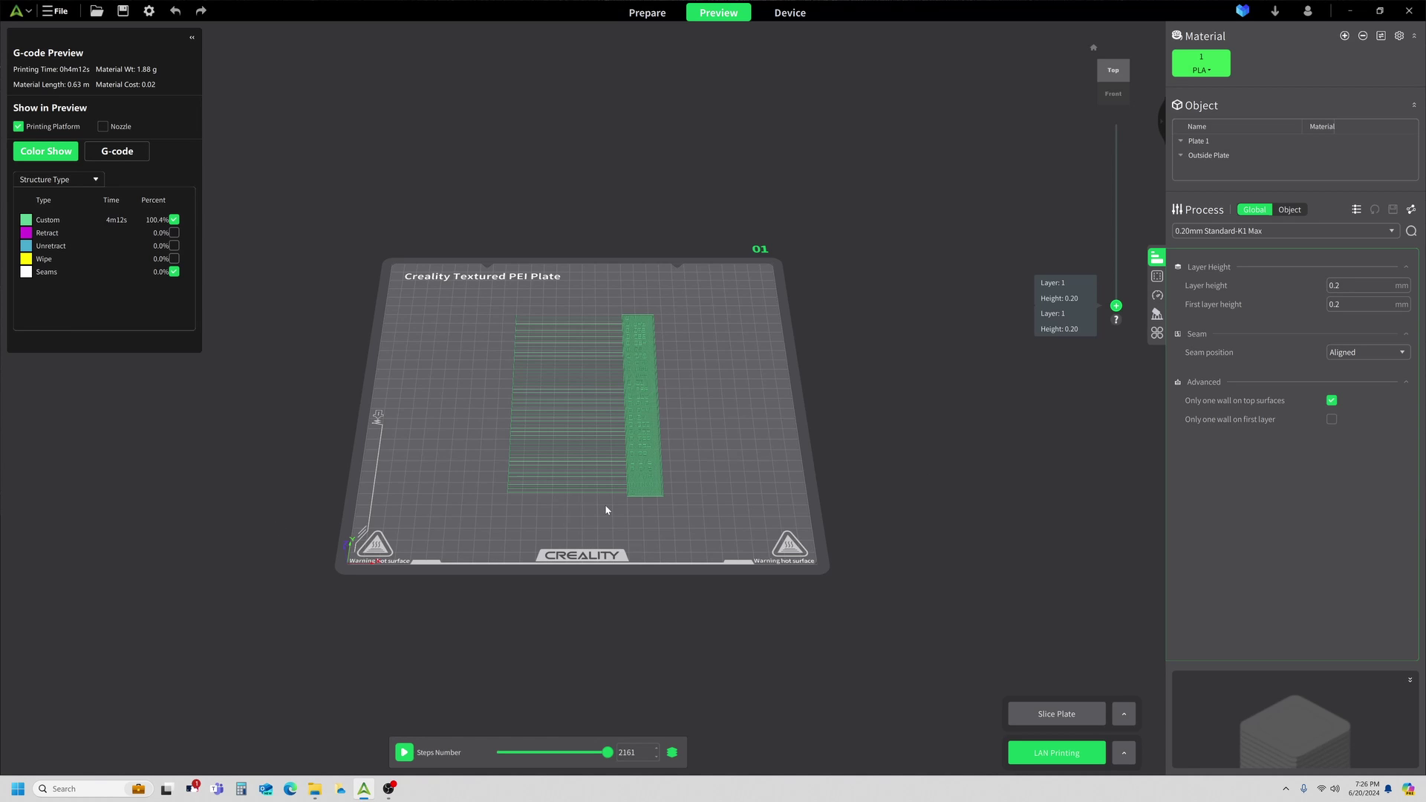
{"action": "scroll", "coordinate": [607, 511], "scroll_direction": "up", "scroll_amount": 5}
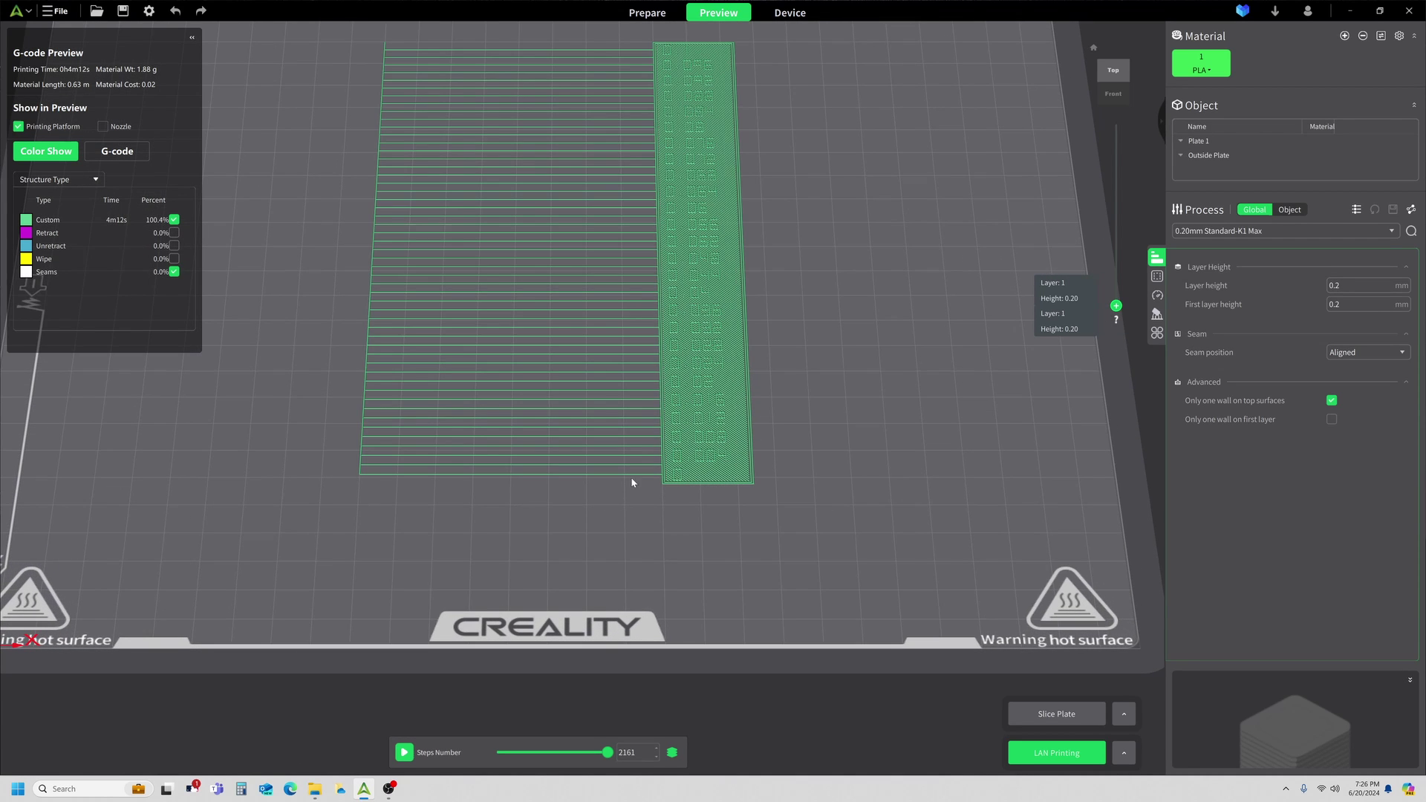
{"action": "middle_click_drag", "start_coordinate": [778, 258], "coordinate": [834, 332]}
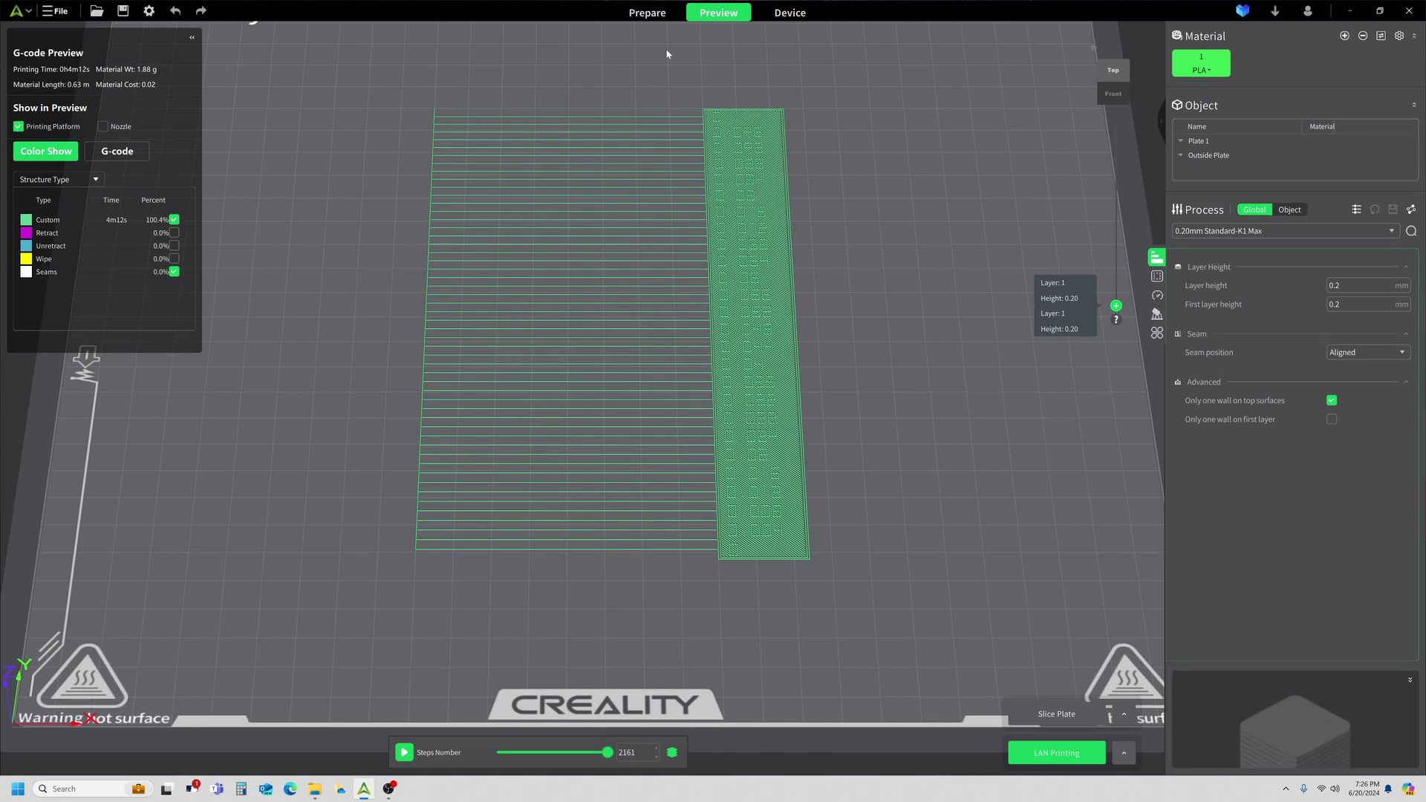
{"action": "scroll", "coordinate": [765, 547], "scroll_direction": "up", "scroll_amount": 3}
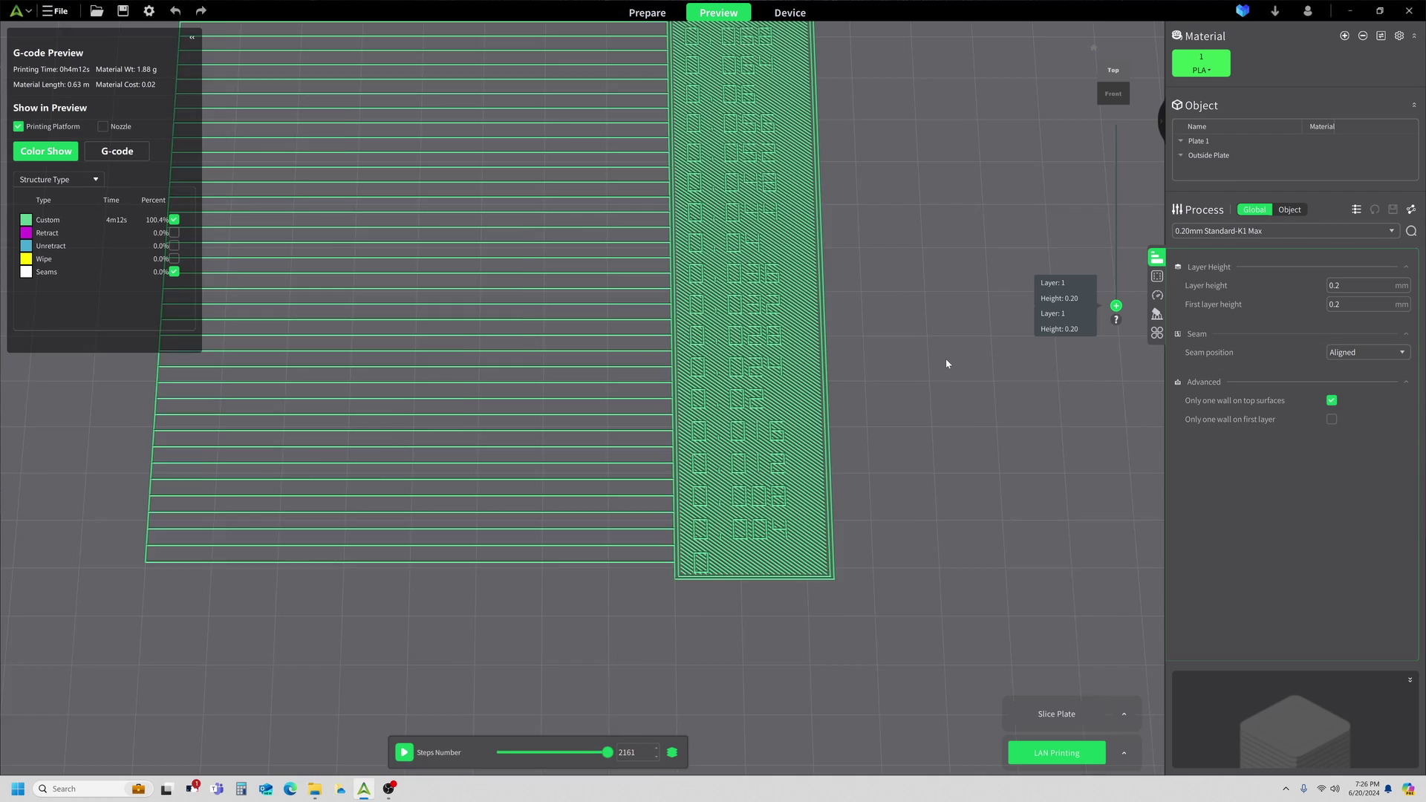
{"action": "scroll", "coordinate": [946, 362], "scroll_direction": "down", "scroll_amount": 2}
{"action": "scroll", "coordinate": [921, 301], "scroll_direction": "down", "scroll_amount": 1}
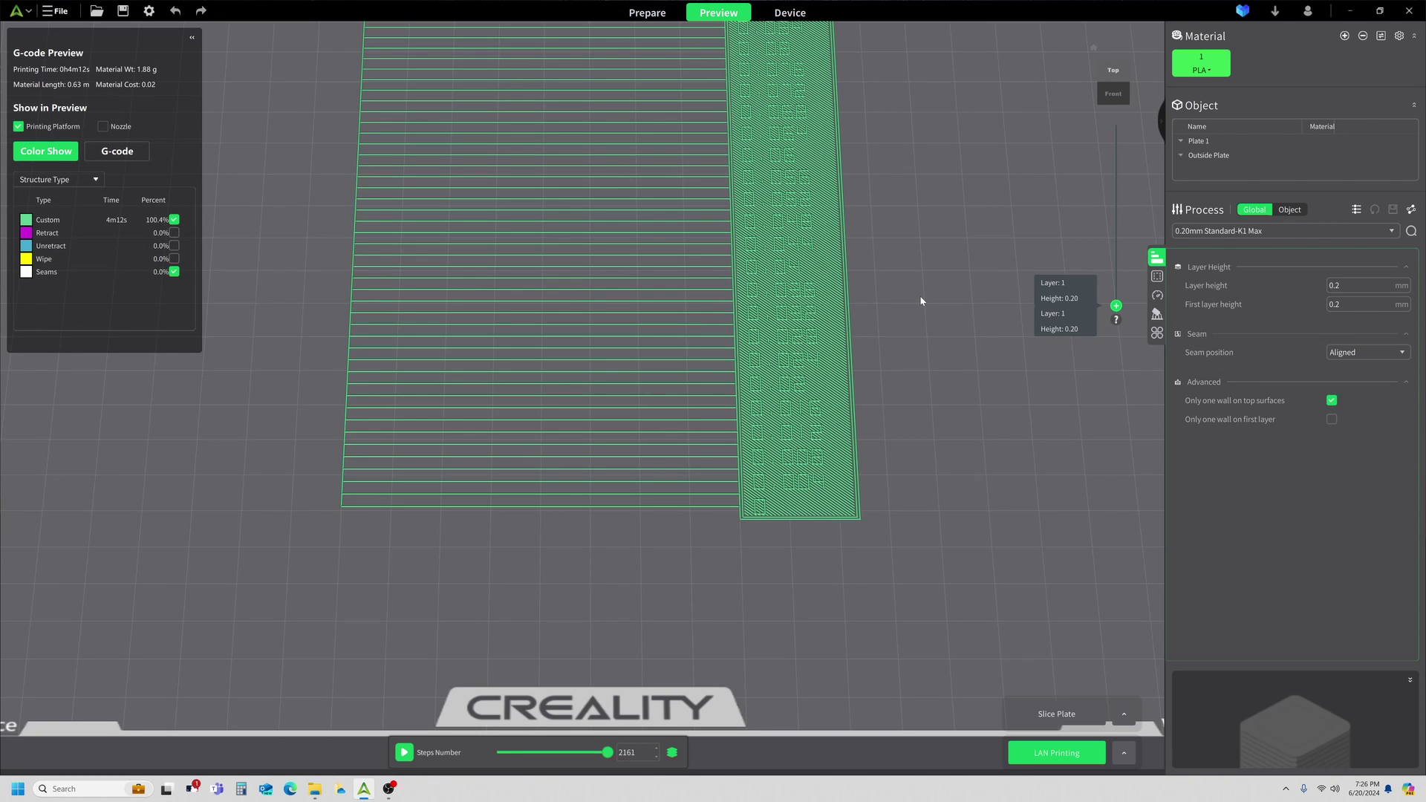
{"action": "right_click_drag", "start_coordinate": [919, 295], "coordinate": [930, 417]}
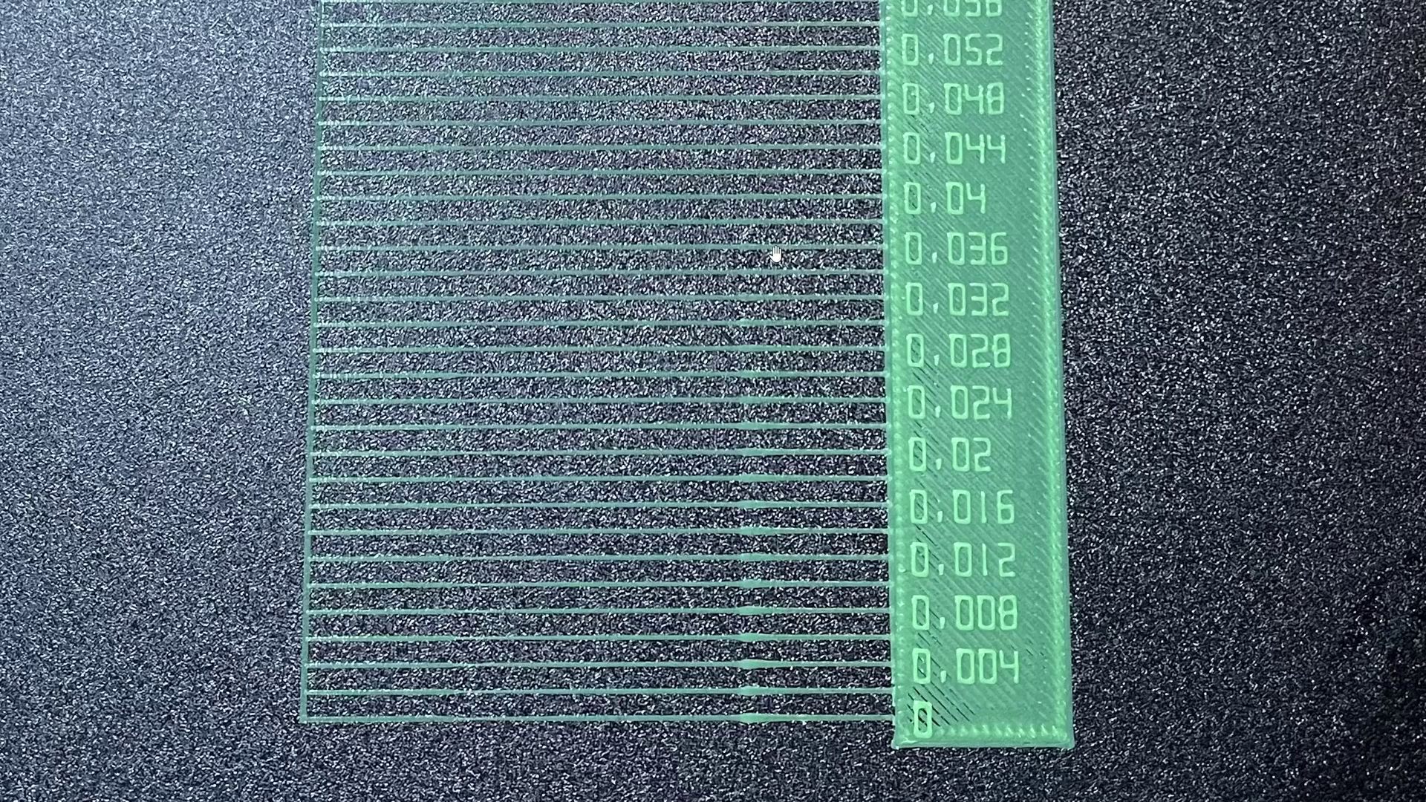
{"action": "scroll", "coordinate": [777, 252], "scroll_direction": "up", "scroll_amount": 2}
{"action": "scroll", "coordinate": [774, 257], "scroll_direction": "up", "scroll_amount": 1}
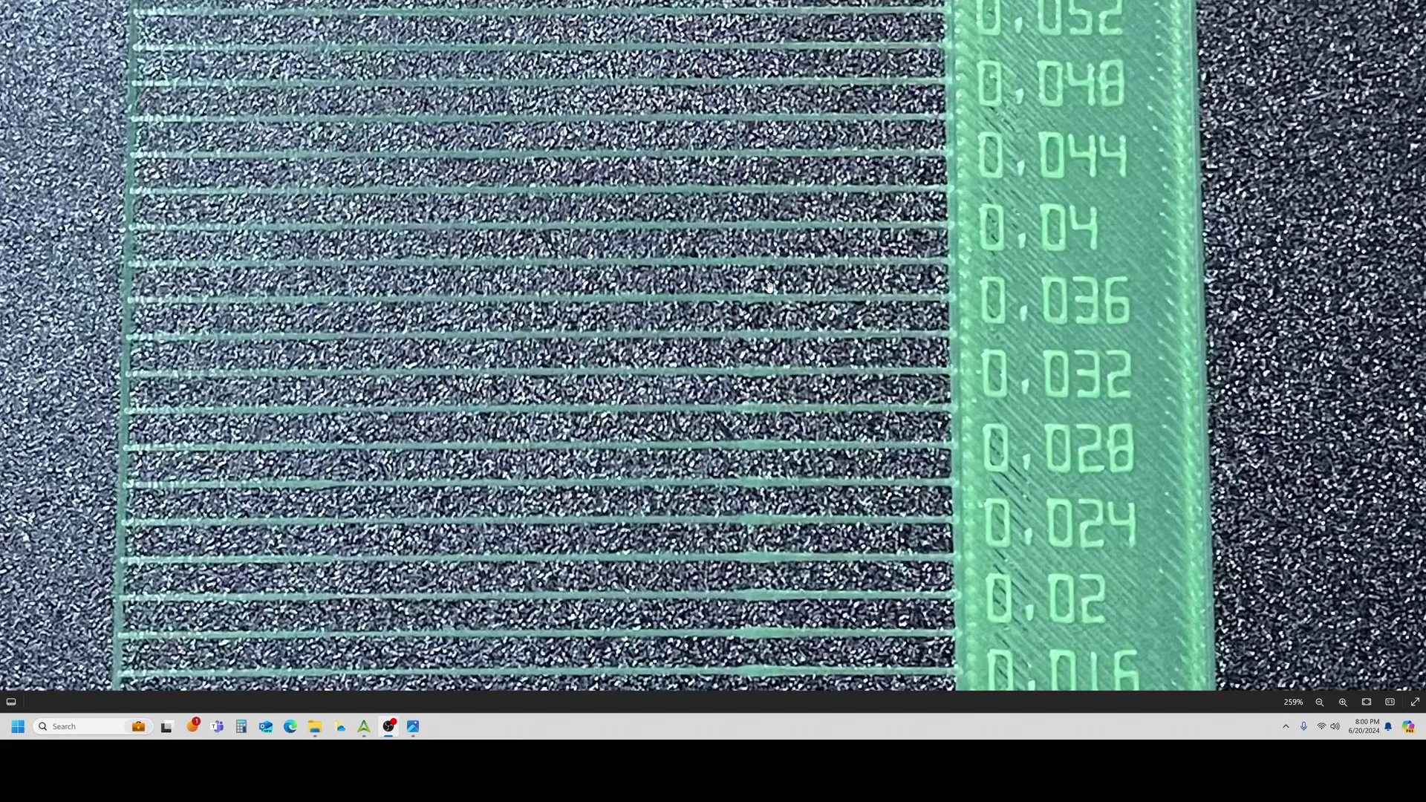
{"action": "left_click", "coordinate": [765, 243]}
{"action": "left_click_drag", "start_coordinate": [766, 243], "coordinate": [831, 334]}
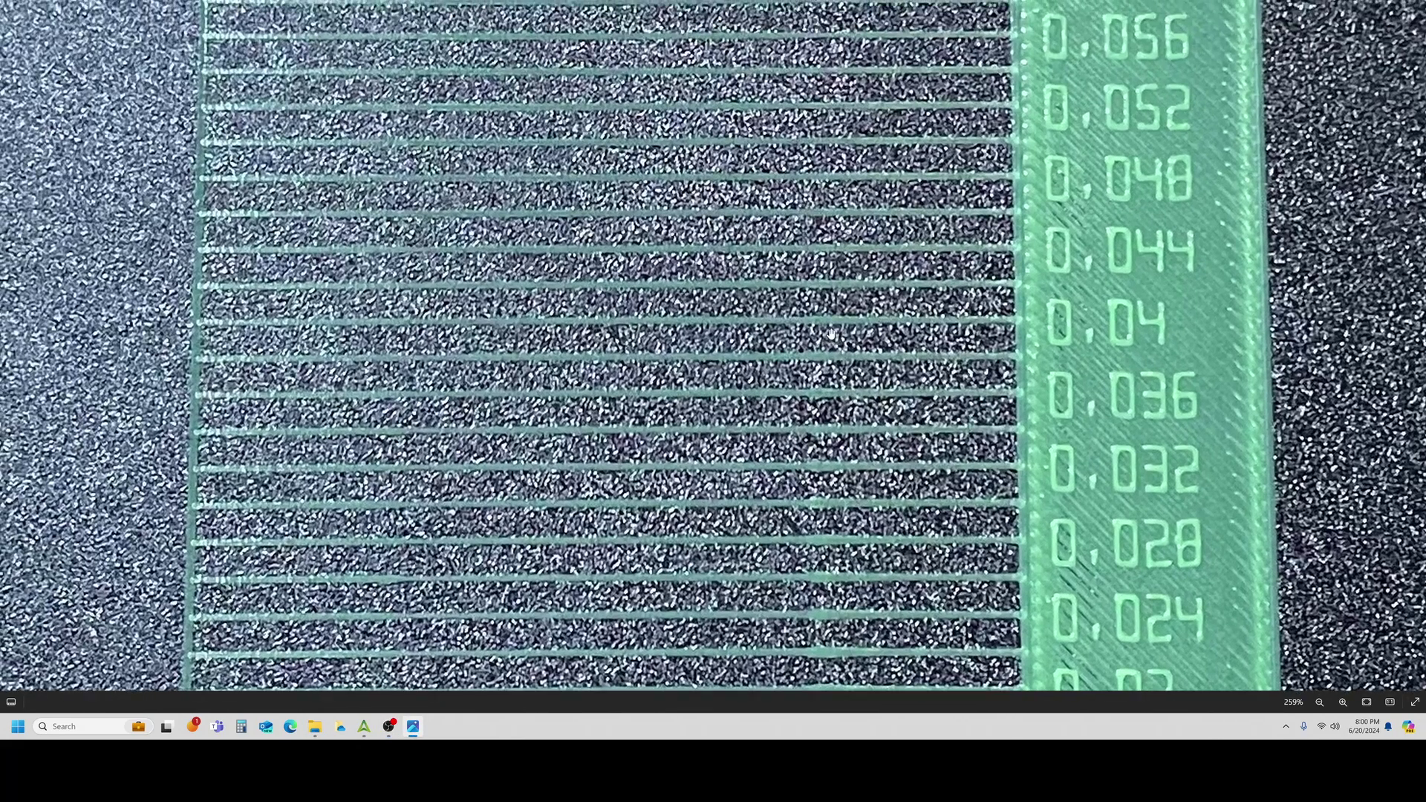
{"action": "scroll", "coordinate": [831, 333], "scroll_direction": "up", "scroll_amount": 2}
{"action": "scroll", "coordinate": [830, 334], "scroll_direction": "down", "scroll_amount": 2}
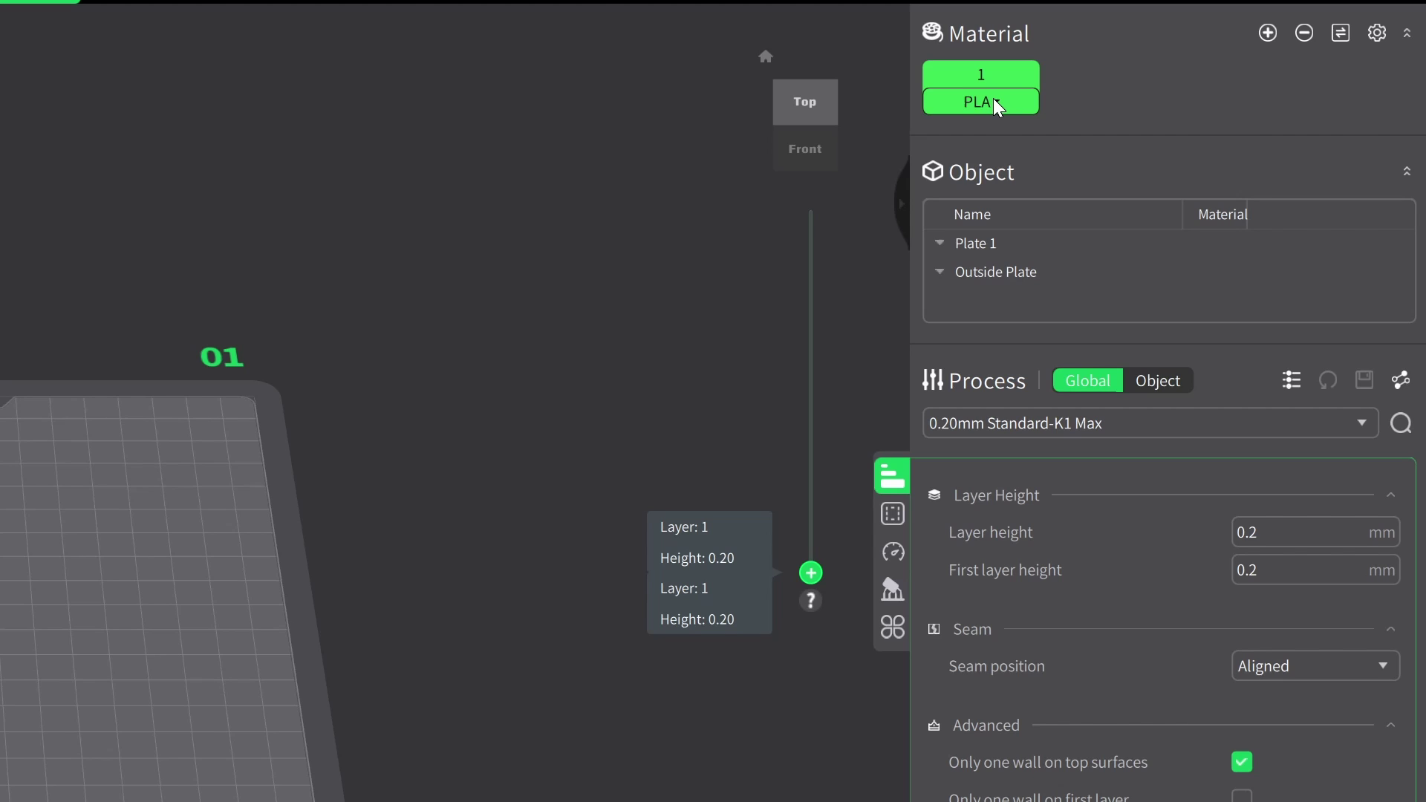
- Expand the PLA slot to show FreMover.net-PLA at 225°C nozzle and 50°C bed
{"action": "left_click", "coordinate": [996, 104]}
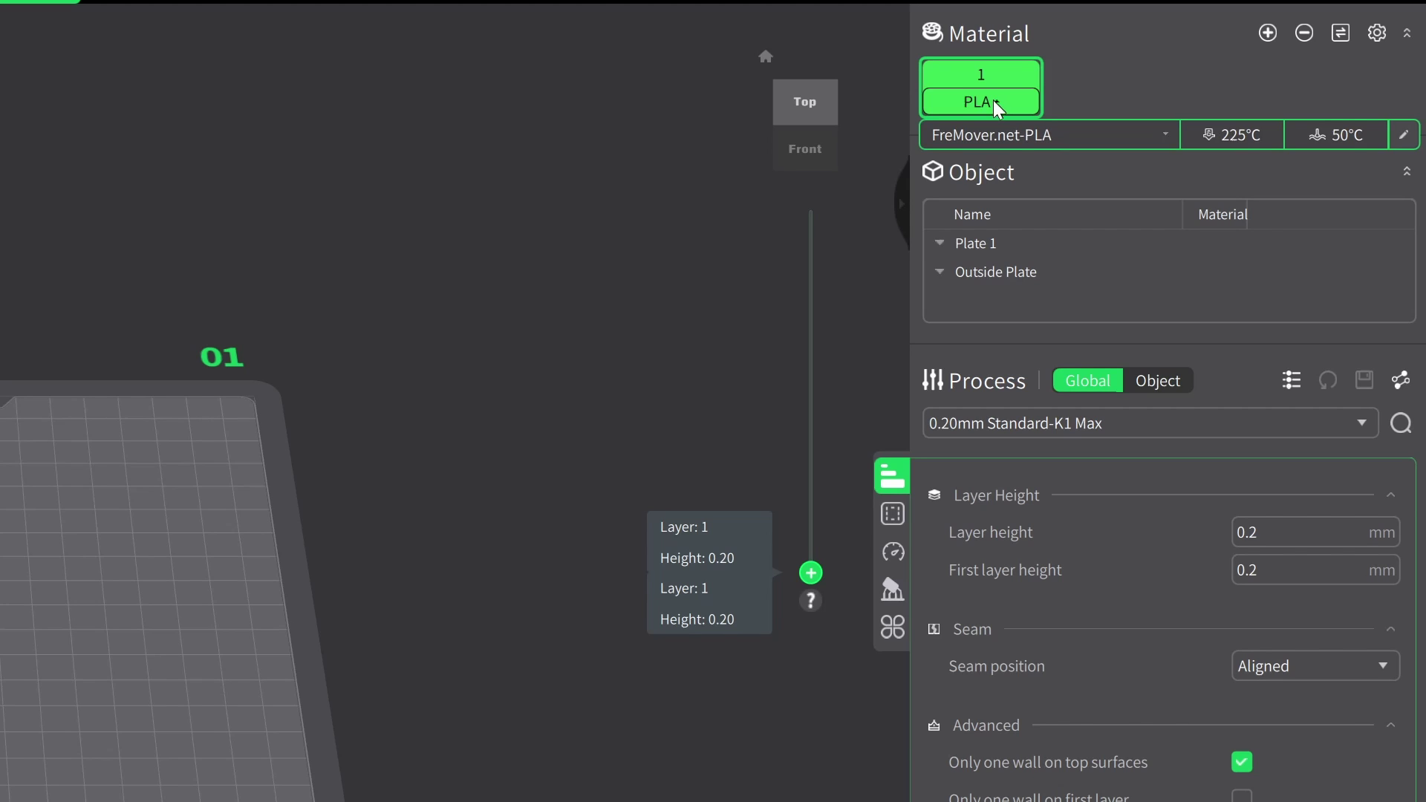
- Enable pressure advance on FreMover.net-PLA, change 0.02 to 0.036, and cancel without saving
{"action": "left_click", "coordinate": [1410, 144]}
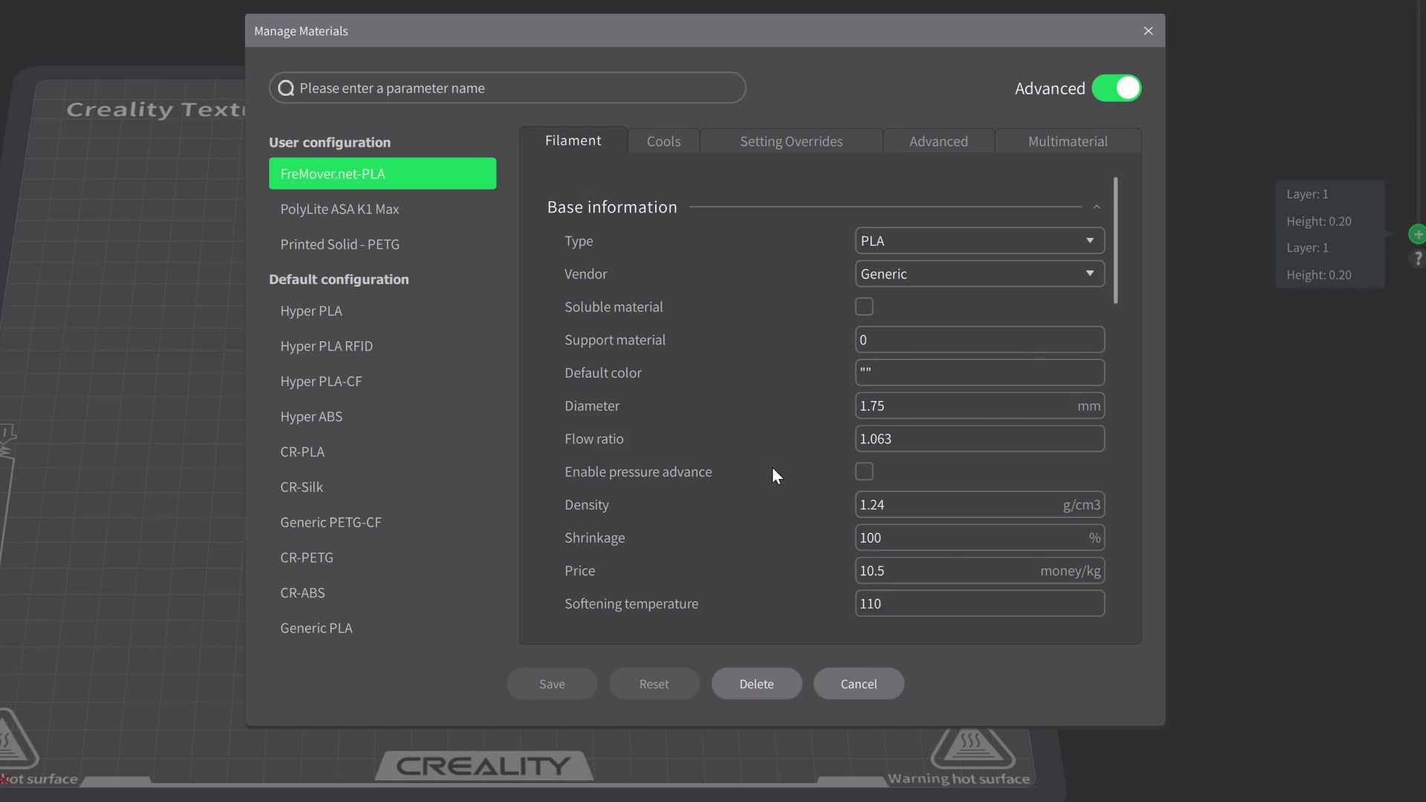
{"action": "left_click", "coordinate": [864, 472]}
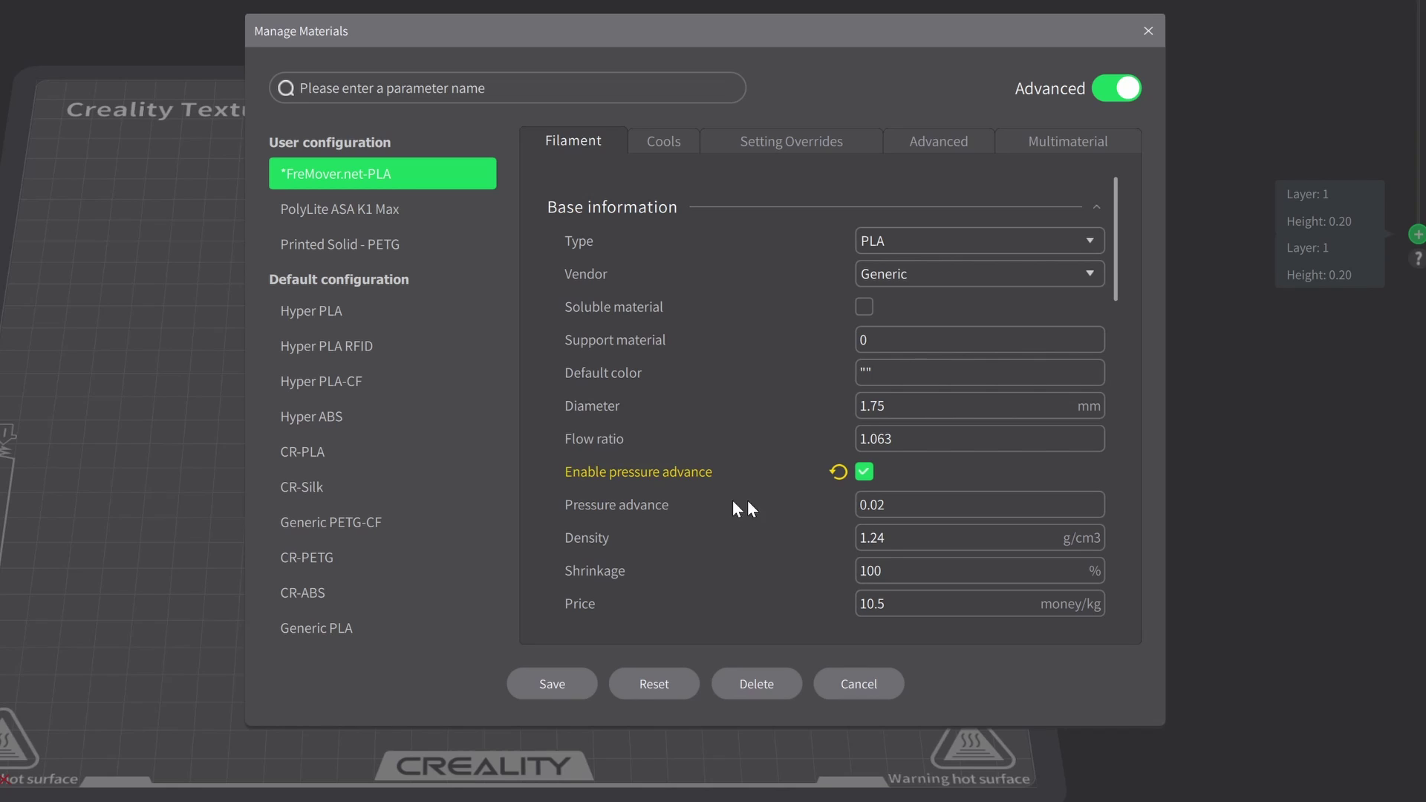
{"action": "left_click", "coordinate": [926, 507]}
{"action": "key", "text": "BackSpace"}
{"action": "type", "text": "36"}
{"action": "left_click", "coordinate": [870, 694]}
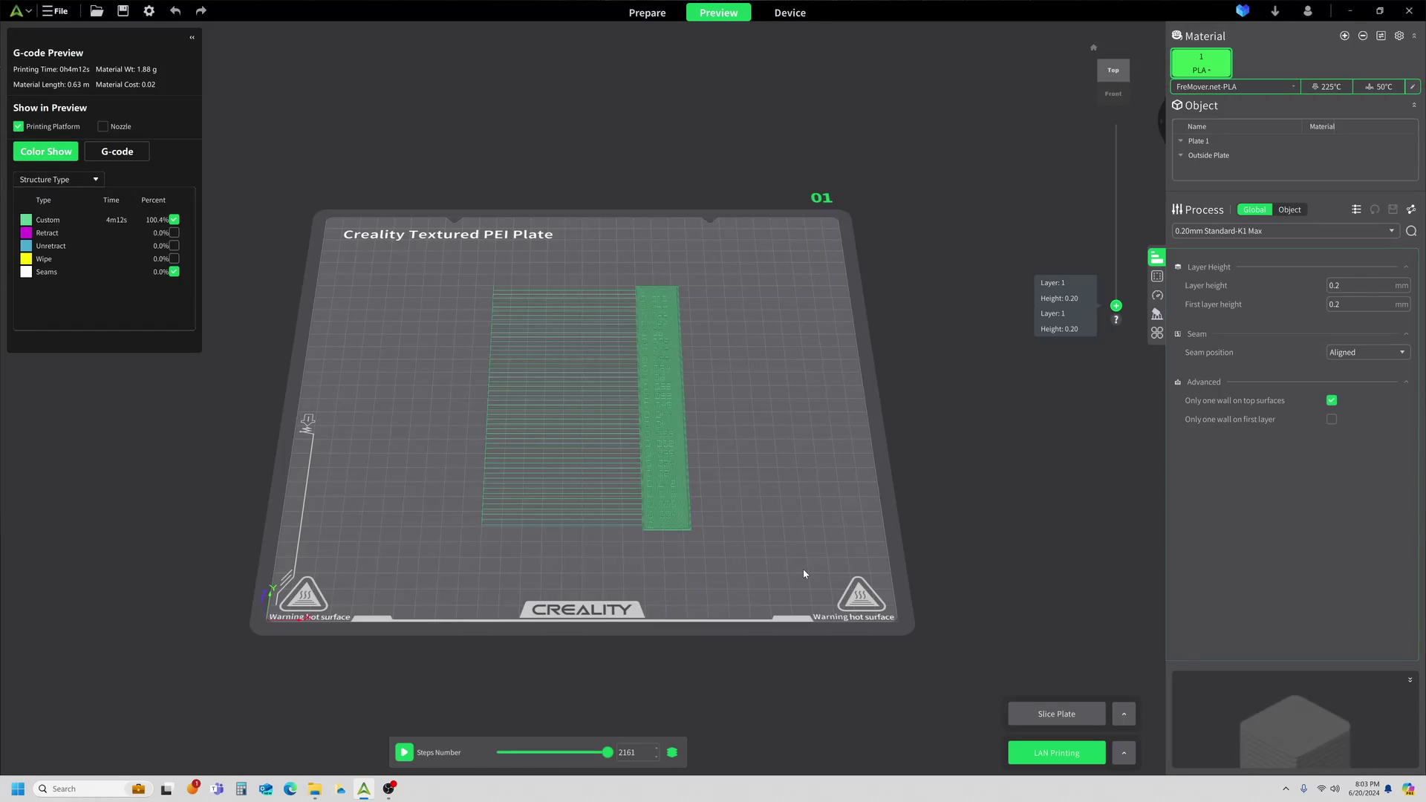
- Reopen the filament editor, untick pressure advance, and close it
{"action": "left_click", "coordinate": [1416, 86]}
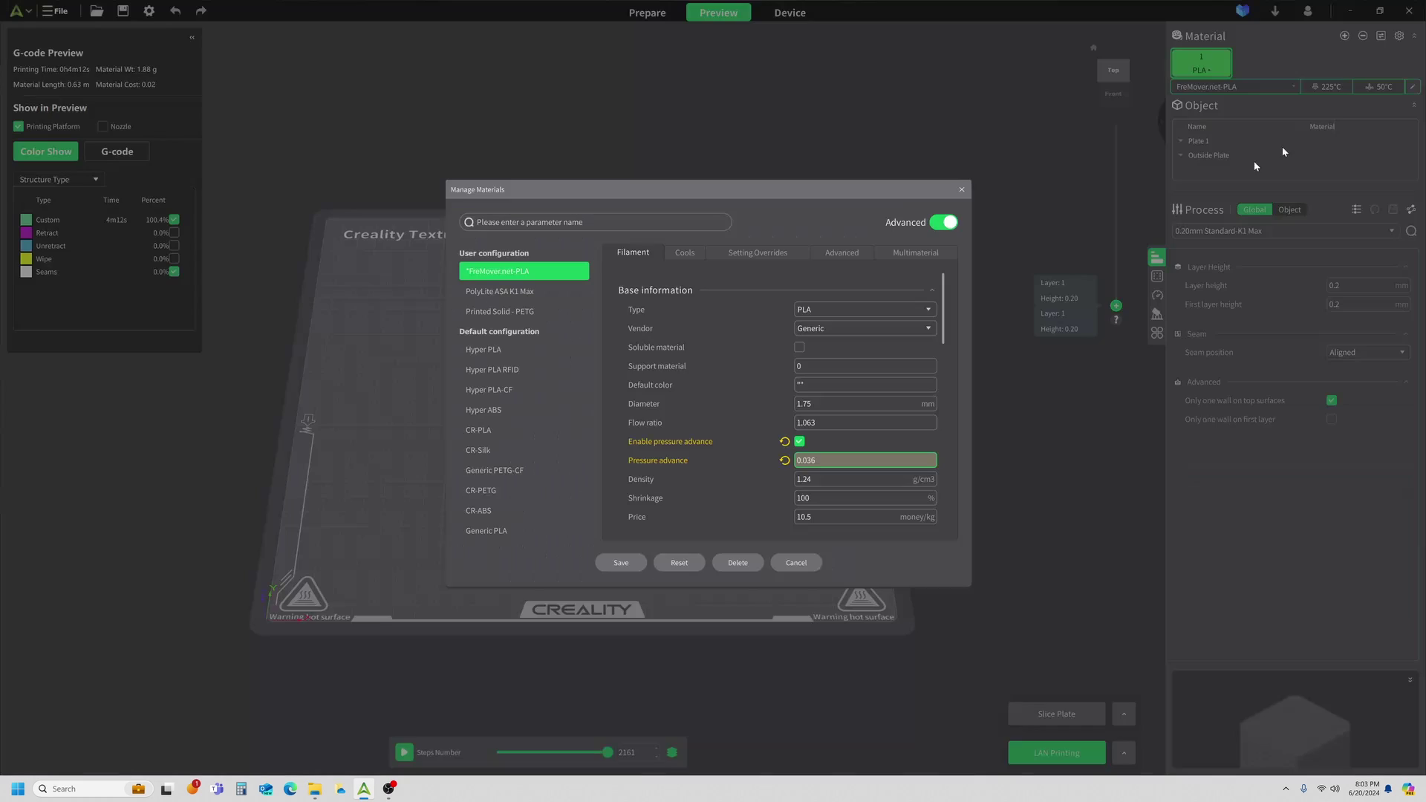
{"action": "left_click", "coordinate": [785, 442]}
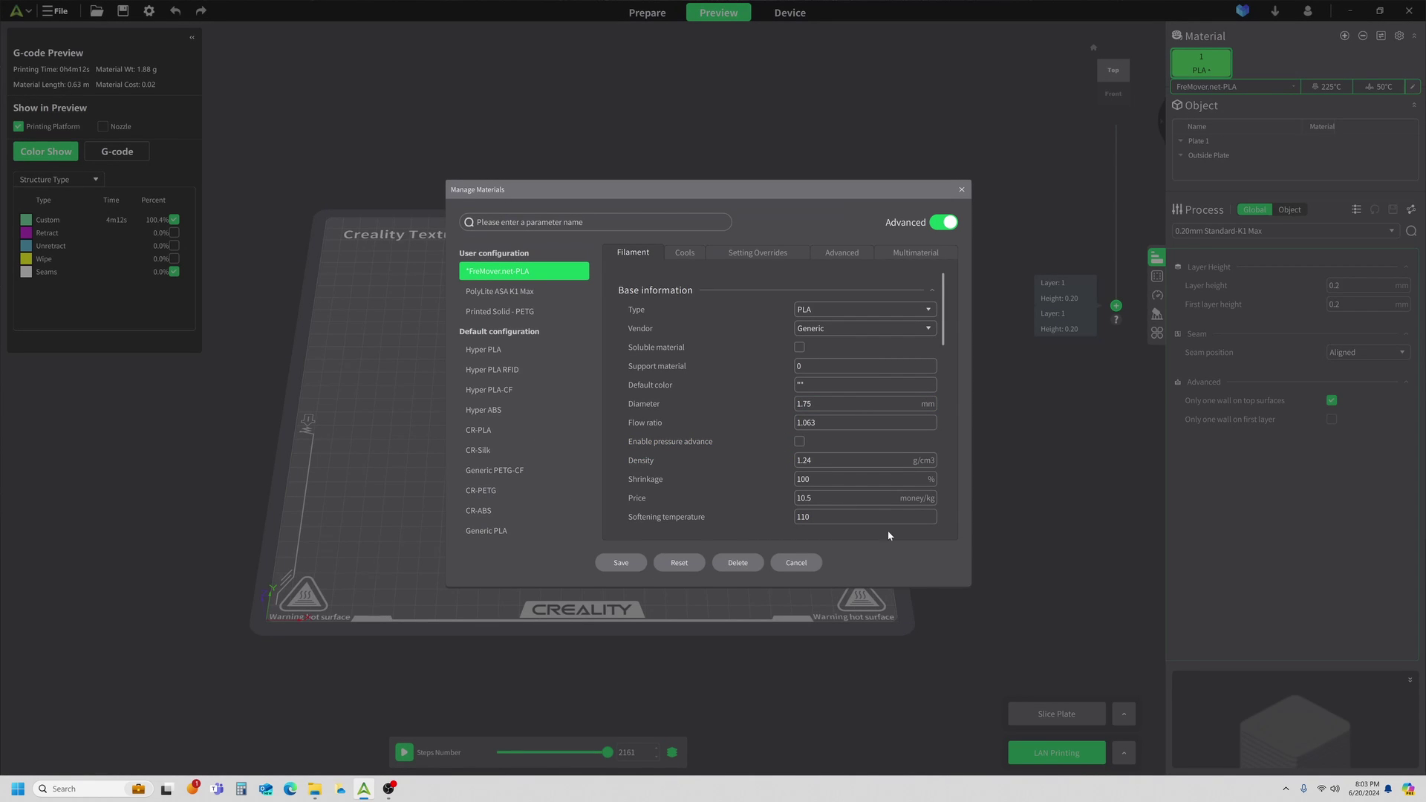
{"action": "left_click", "coordinate": [962, 189]}
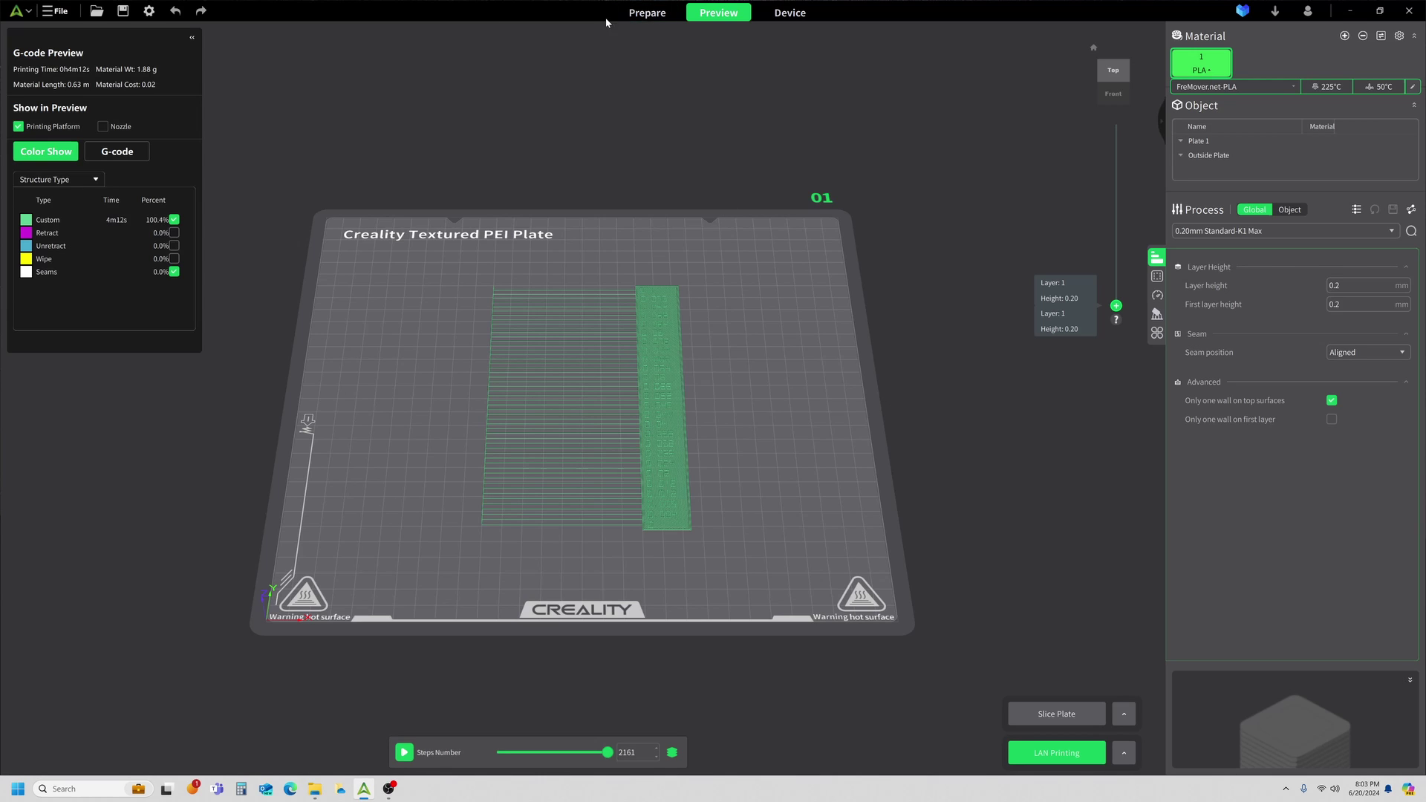
- In Prepare, create a new project and discard the unsaved filament preset change
{"action": "left_click", "coordinate": [647, 12]}
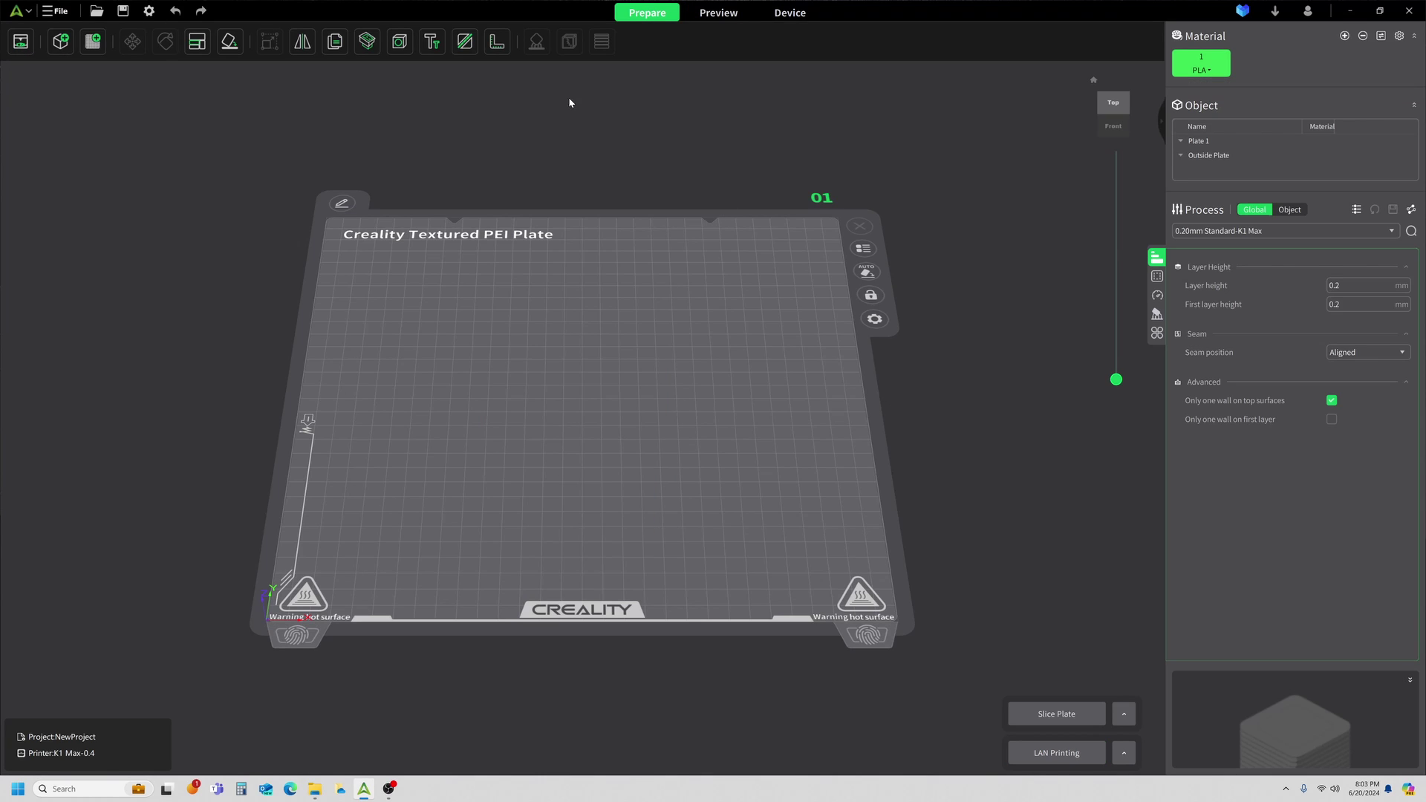
{"action": "left_click", "coordinate": [54, 13]}
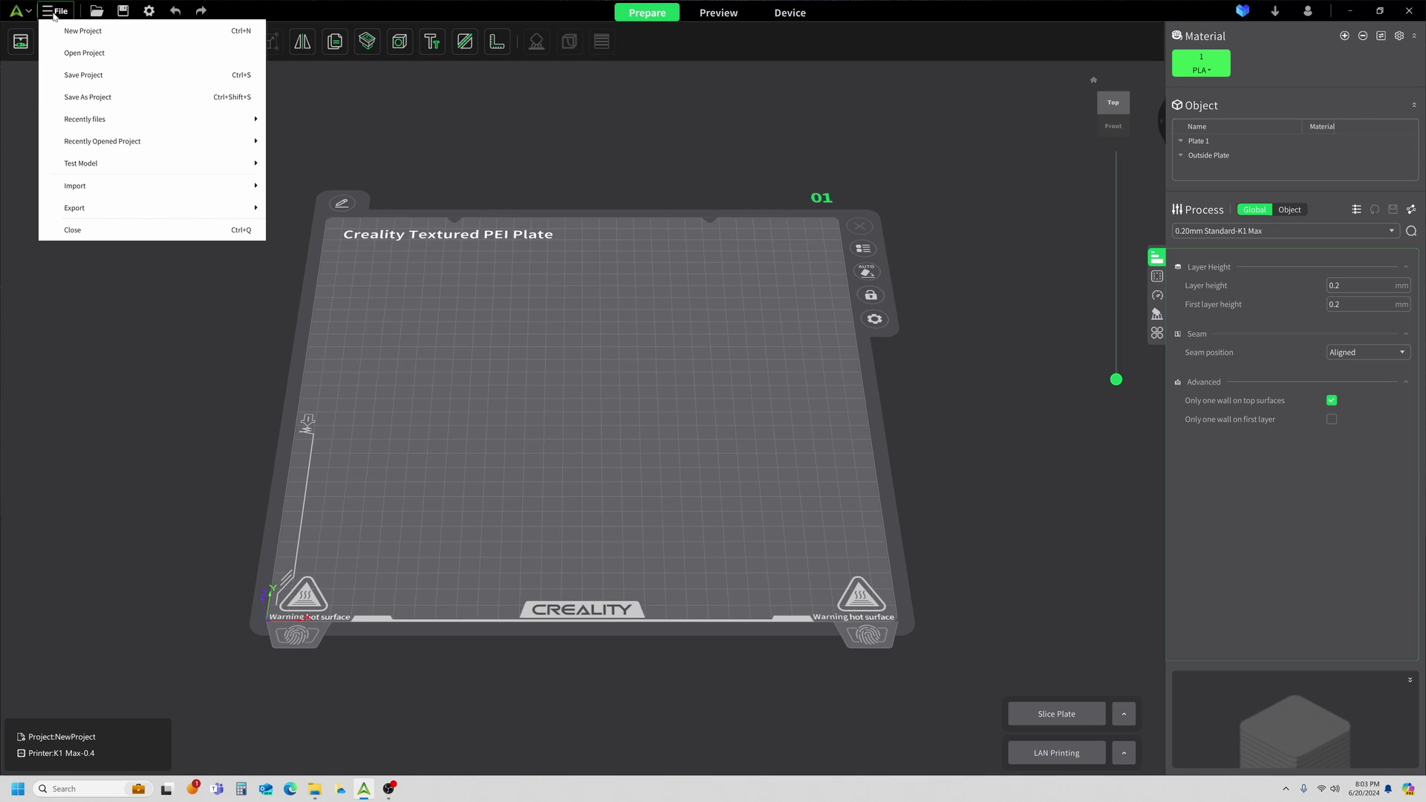
{"action": "left_click", "coordinate": [77, 32]}
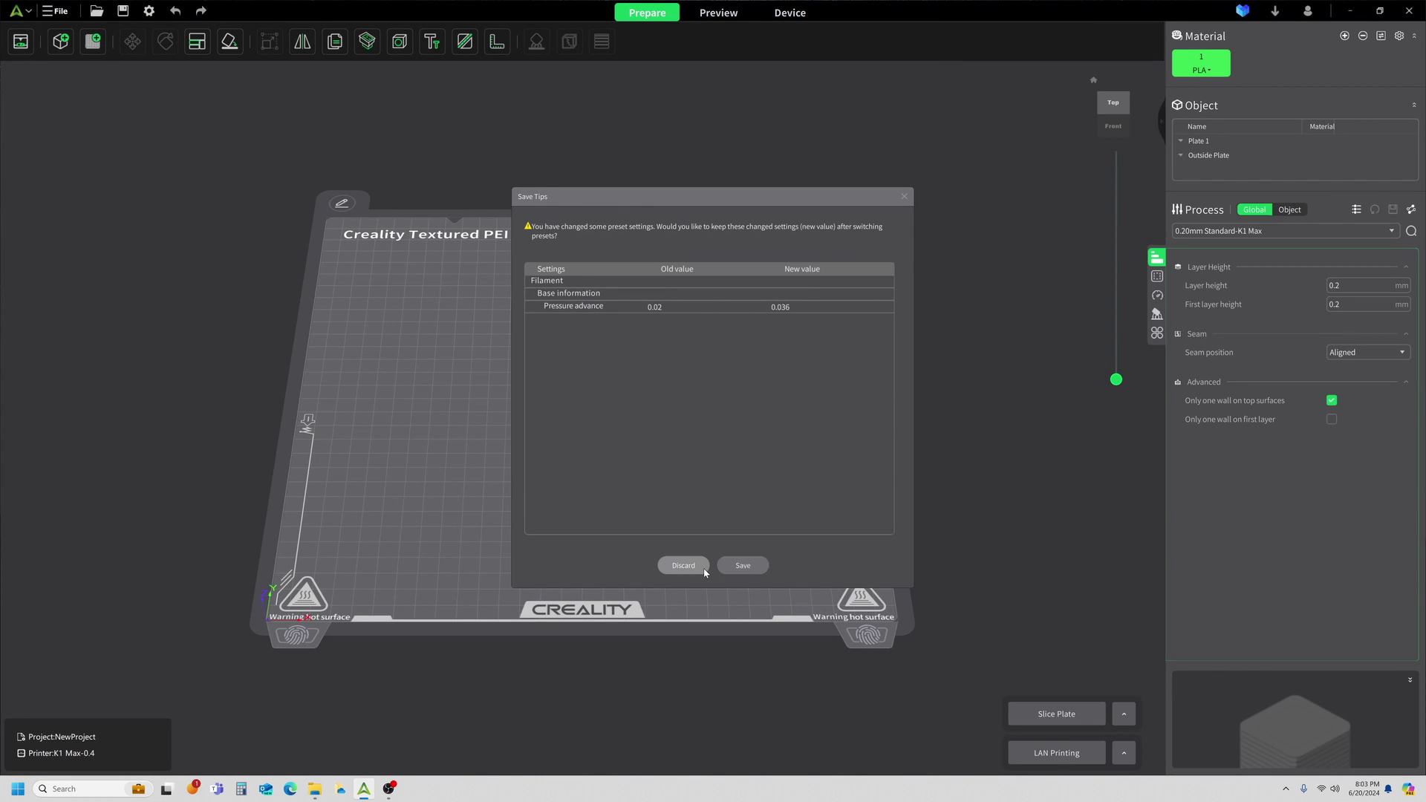
{"action": "left_click", "coordinate": [685, 566]}
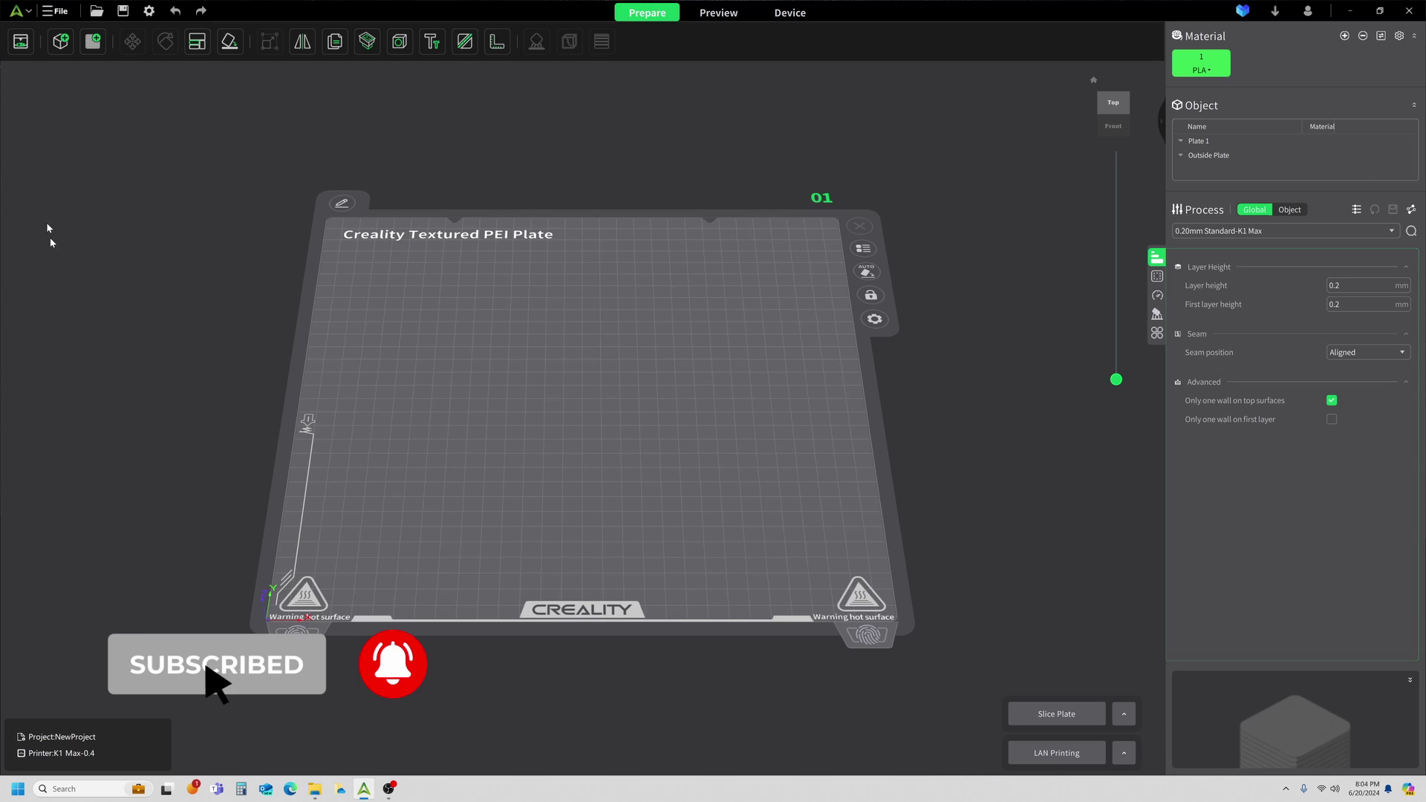
- Generate a DDE PA Tower test with Start 0, End 0.1 and Step 0.002
{"action": "left_click", "coordinate": [22, 12]}
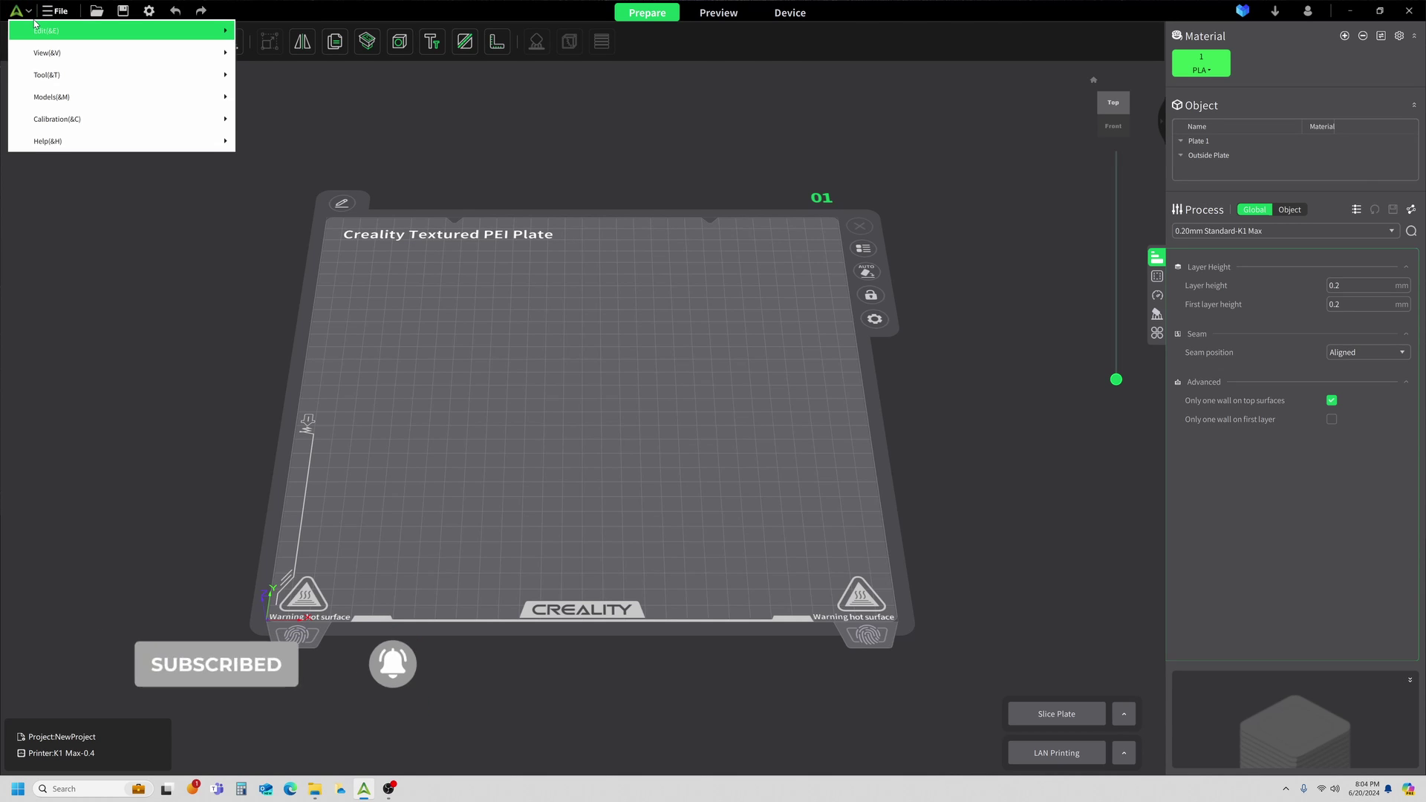
{"action": "mouse_move", "coordinate": [77, 119]}
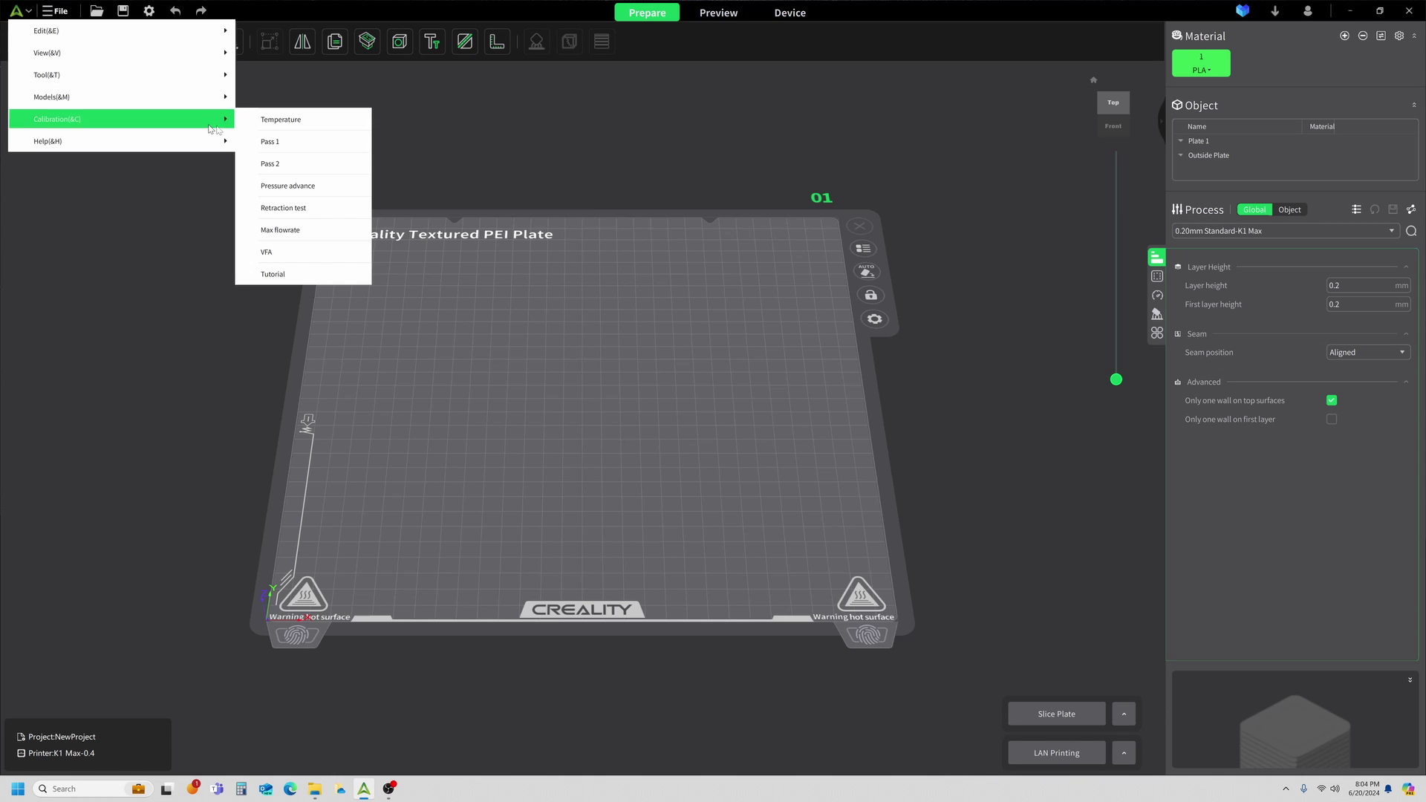
{"action": "left_click", "coordinate": [299, 187]}
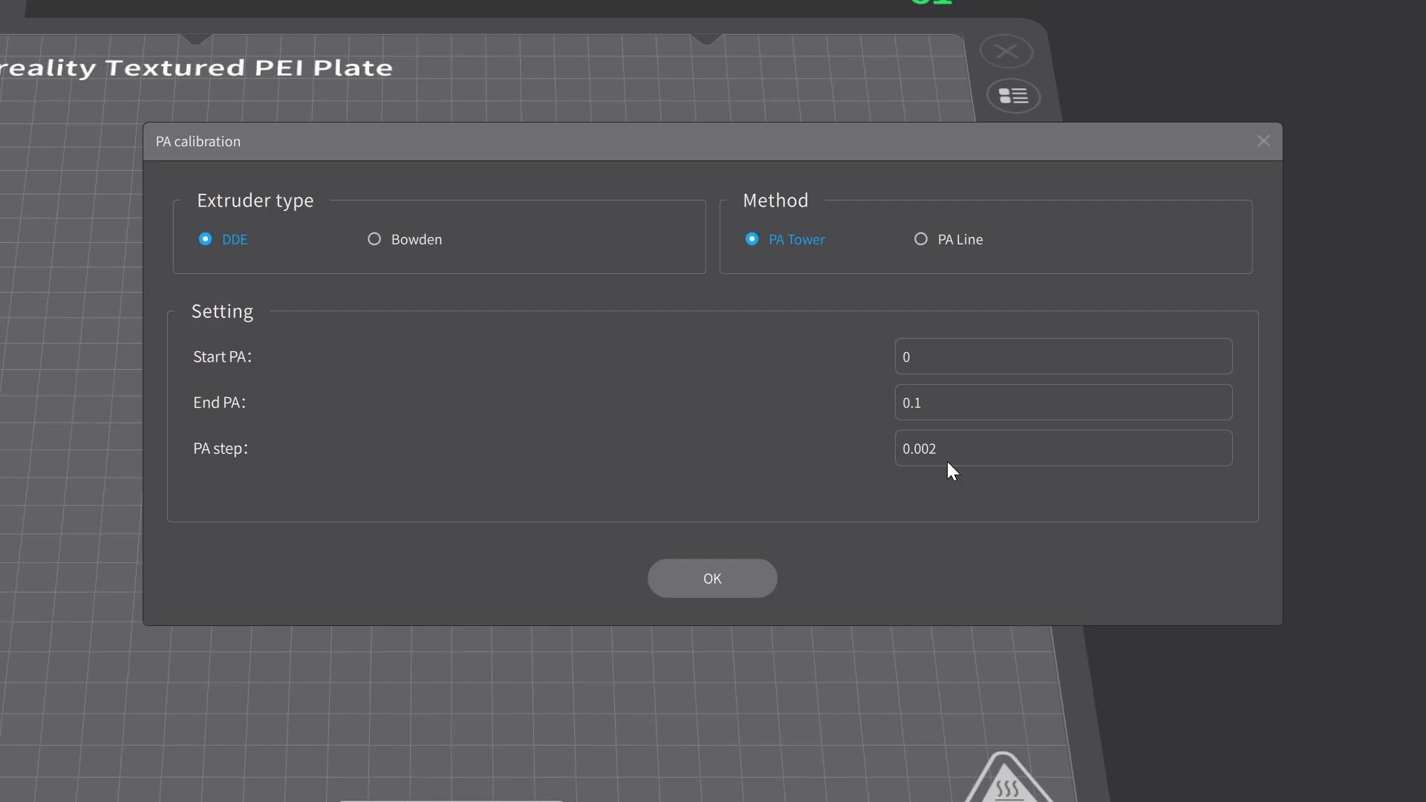
{"action": "left_click", "coordinate": [703, 584]}
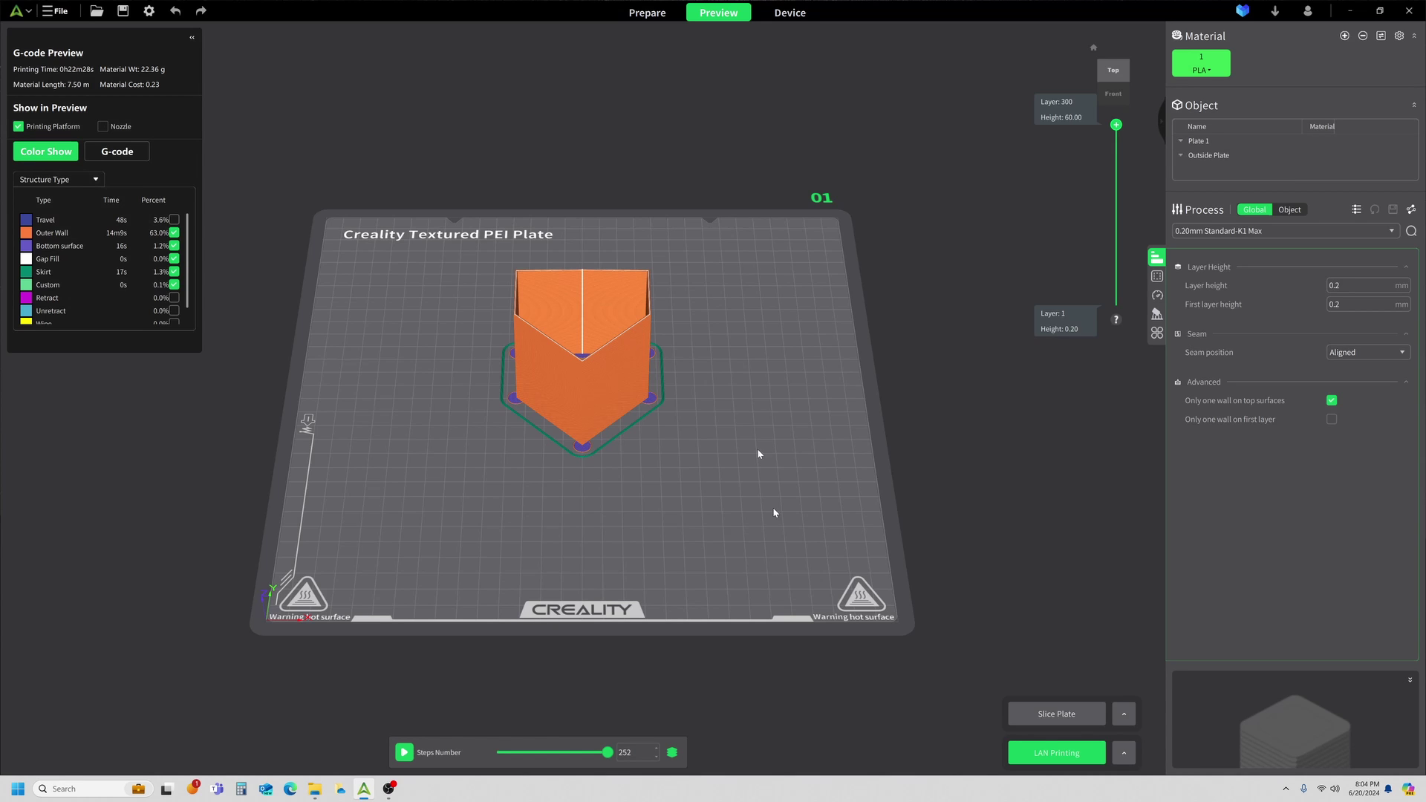
- Tilt, zoom and recentre the preview to view the tower's sides and top
{"action": "left_click_drag", "start_coordinate": [582, 501], "coordinate": [562, 480]}
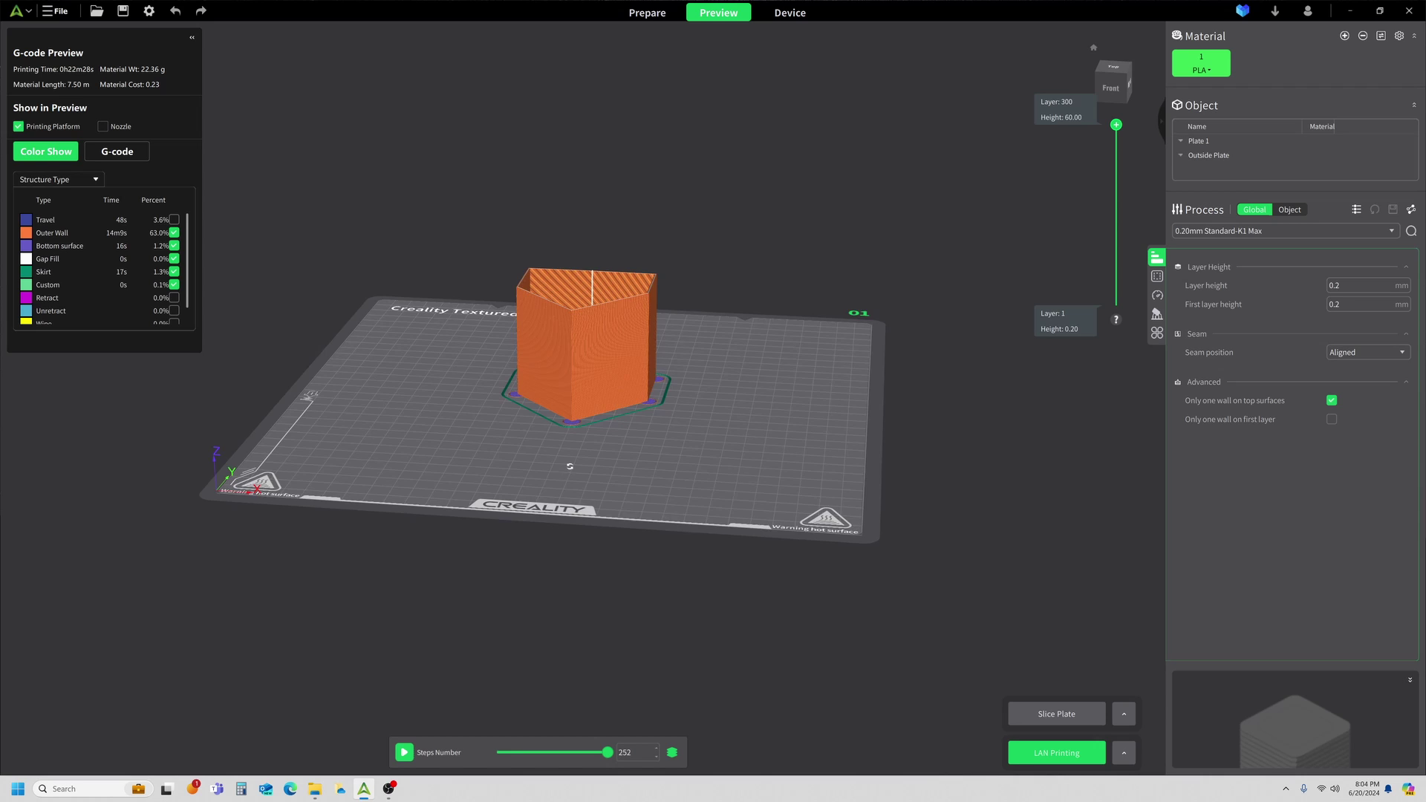
{"action": "left_click_drag", "start_coordinate": [570, 466], "coordinate": [570, 460]}
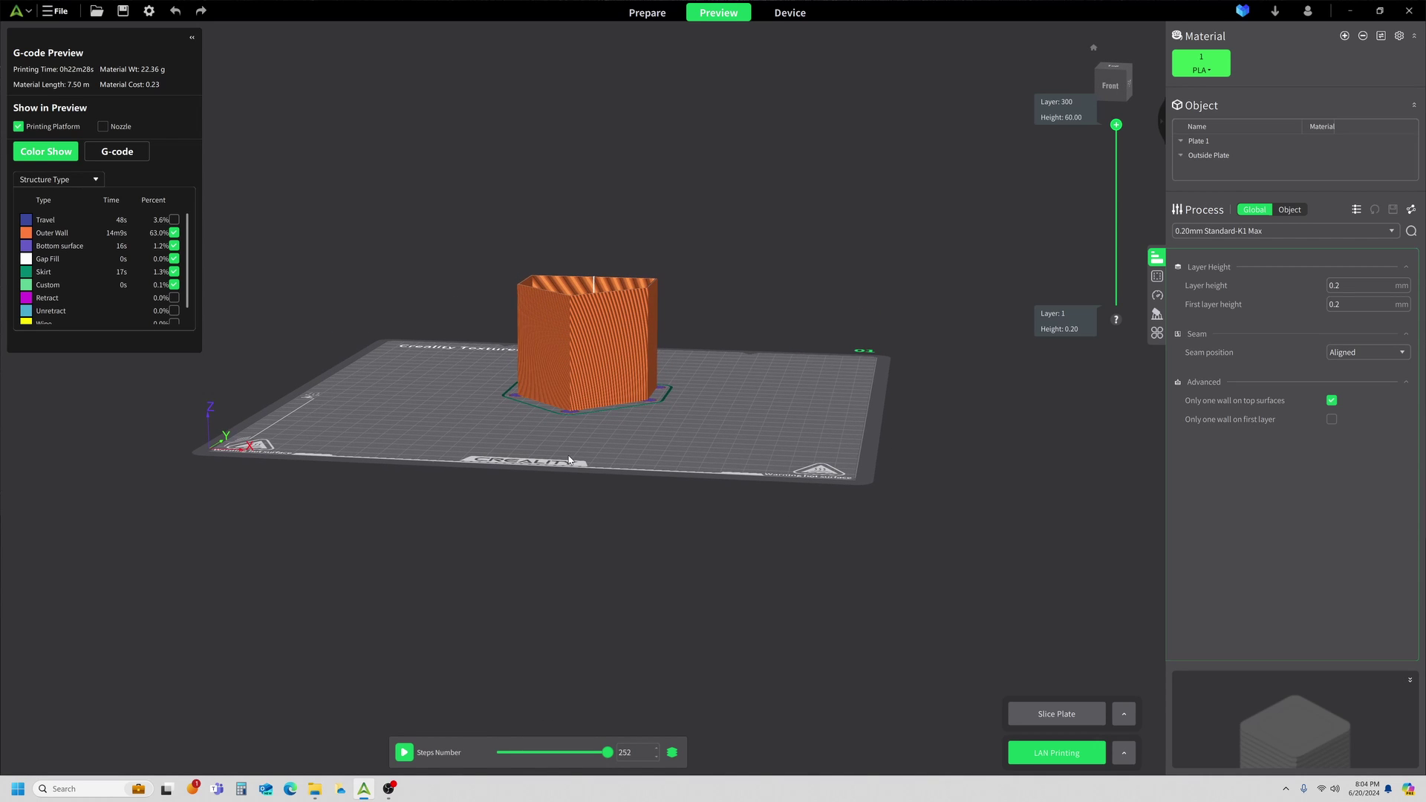
{"action": "scroll", "coordinate": [574, 368], "scroll_direction": "up", "scroll_amount": 5}
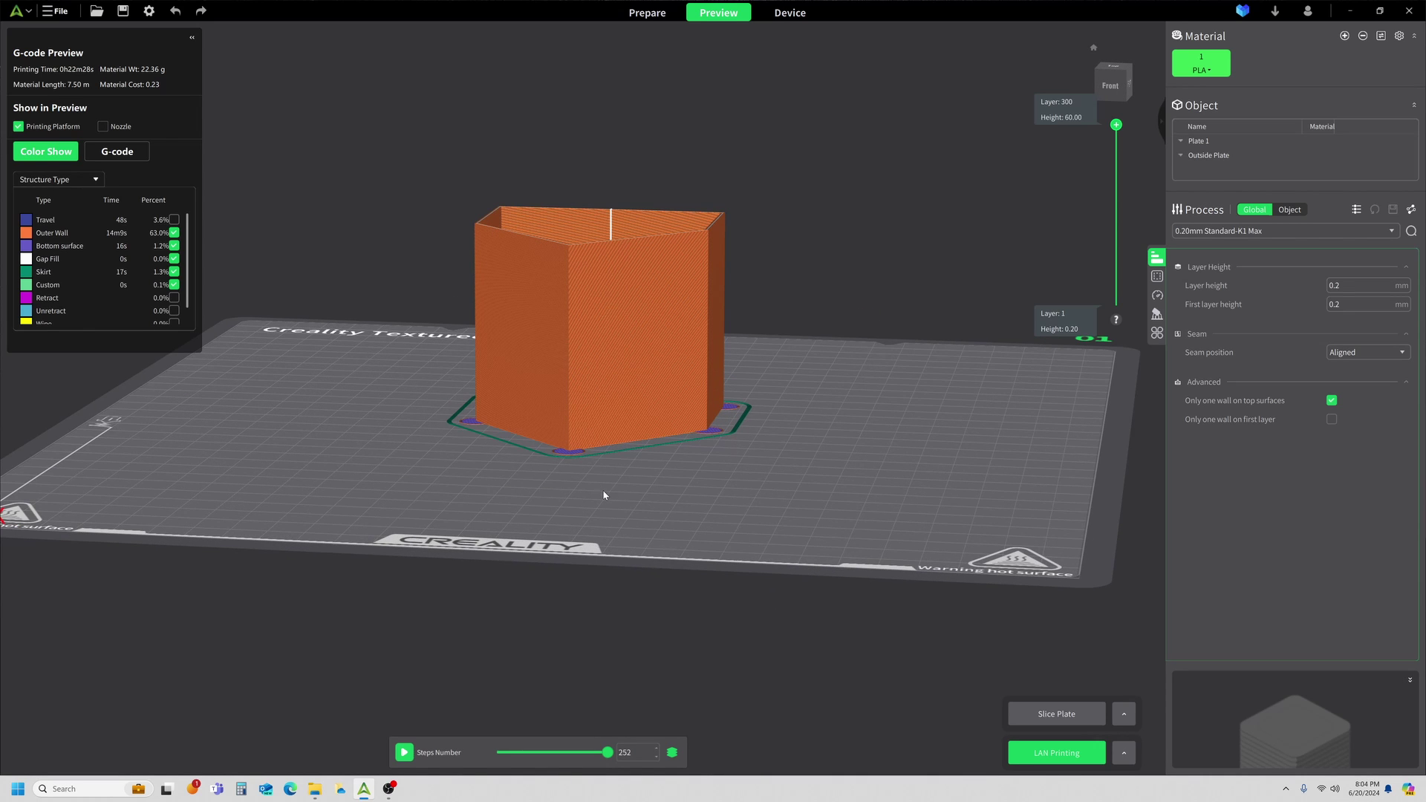
{"action": "right_click_drag", "start_coordinate": [641, 508], "coordinate": [696, 521]}
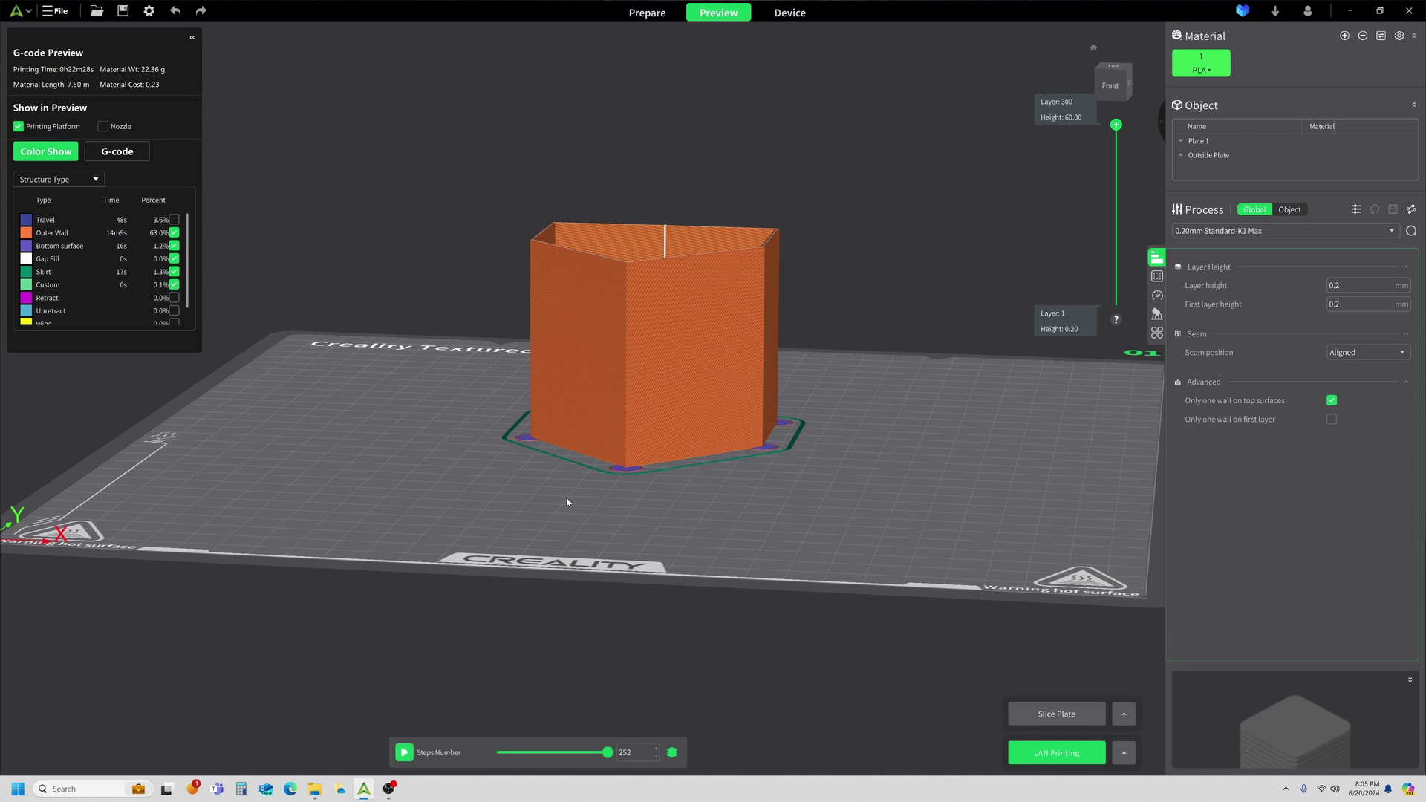
{"action": "mouse_move", "coordinate": [567, 502]}
{"action": "left_mouse_down"}
{"action": "mouse_move", "coordinate": [572, 542]}
{"action": "mouse_move", "coordinate": [586, 510]}
{"action": "mouse_move", "coordinate": [568, 534]}
{"action": "mouse_move", "coordinate": [570, 508]}
{"action": "left_mouse_up"}
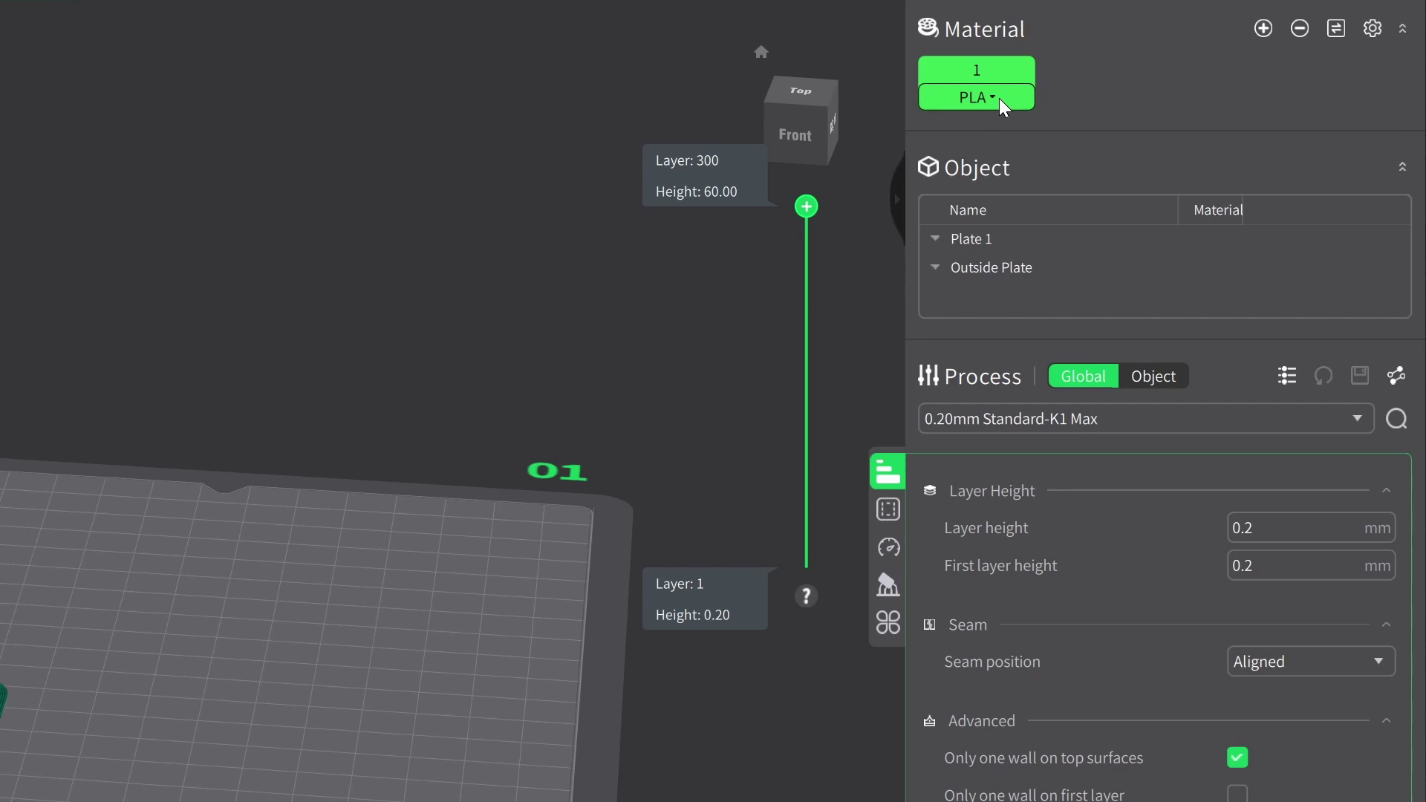
- In the FreMover.net-PLA advanced settings, enable pressure advance at 0.036 and save under the same name
{"action": "left_click", "coordinate": [1000, 98]}
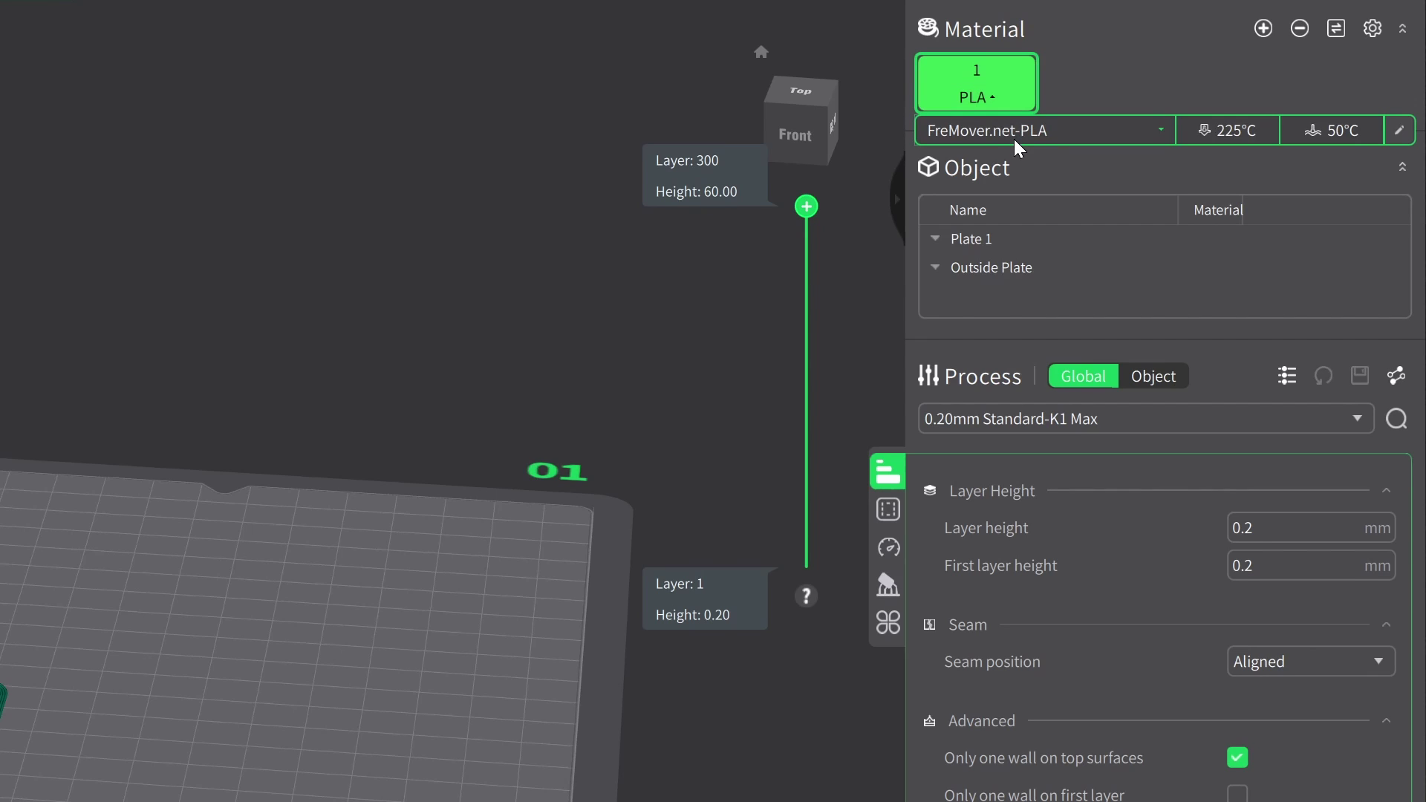
{"action": "left_click", "coordinate": [1401, 132]}
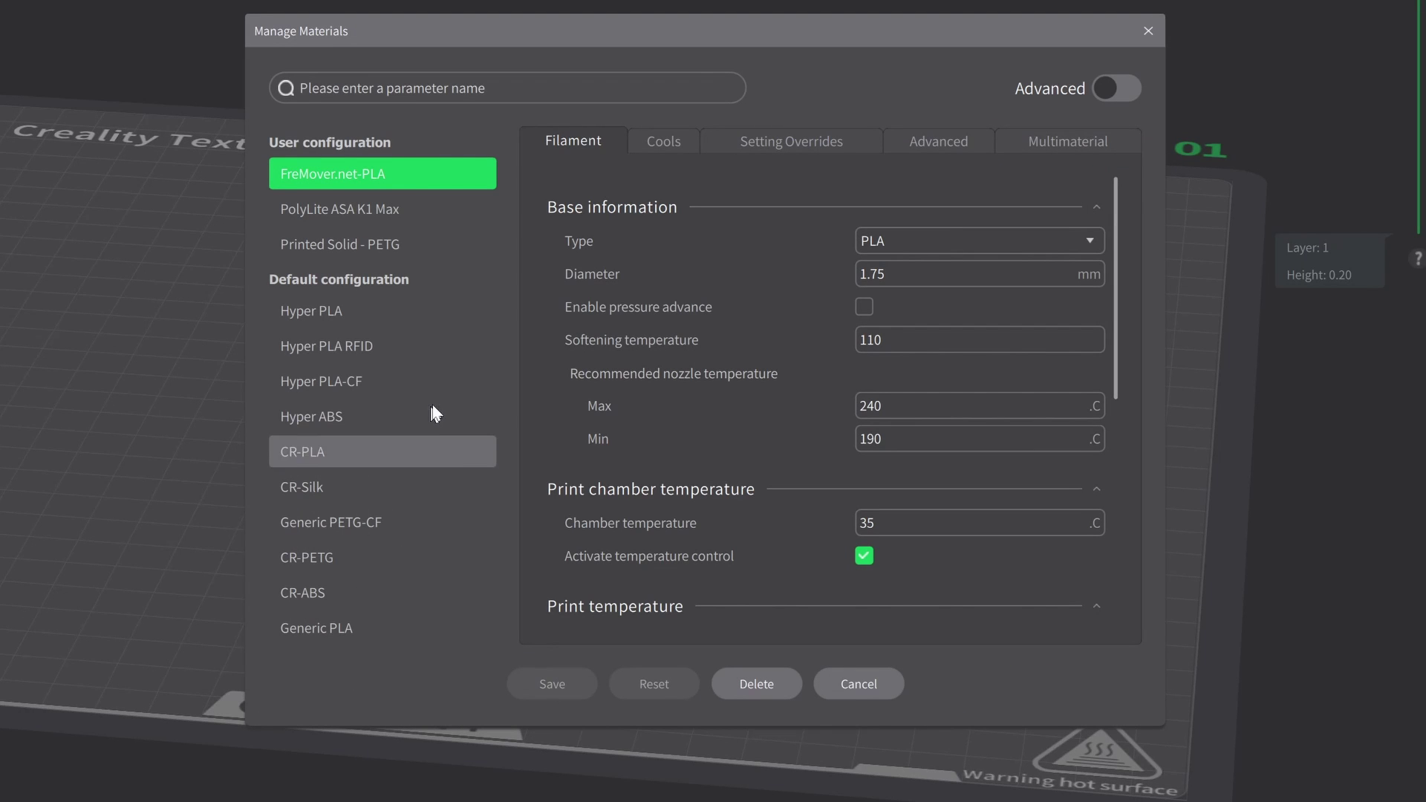
{"action": "left_click", "coordinate": [1128, 77]}
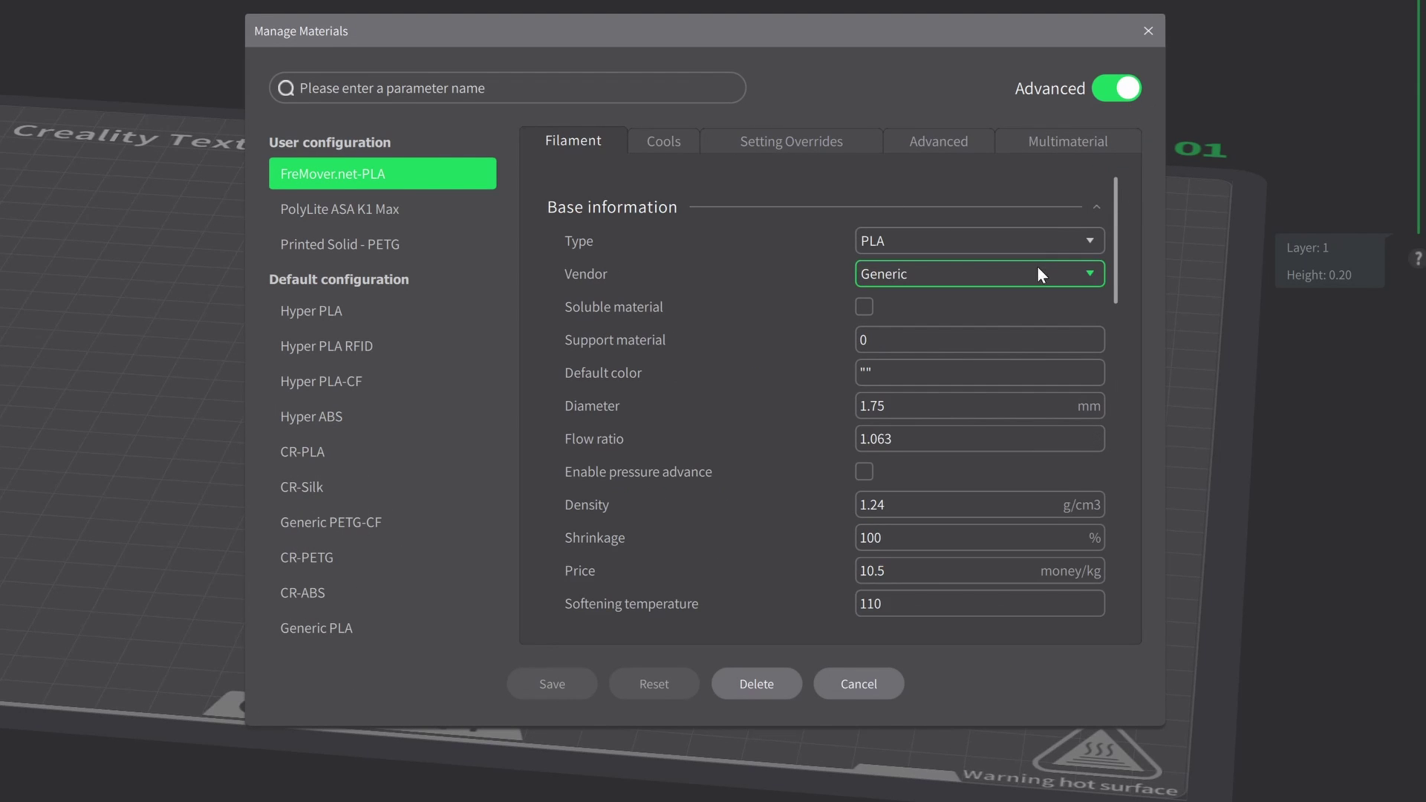
{"action": "left_click", "coordinate": [864, 472]}
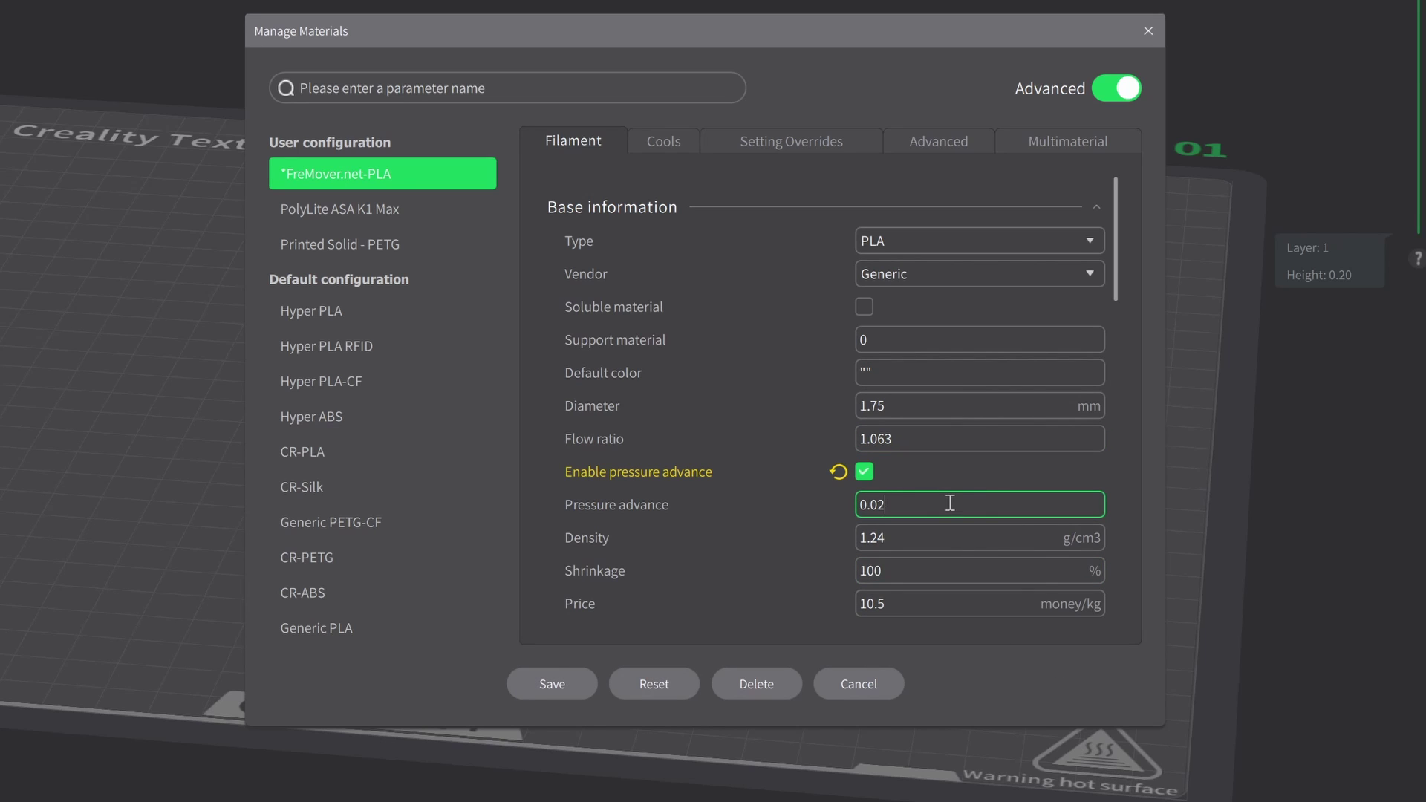
{"action": "key", "text": "BackSpace"}
{"action": "type", "text": "36"}
{"action": "left_click", "coordinate": [544, 691]}
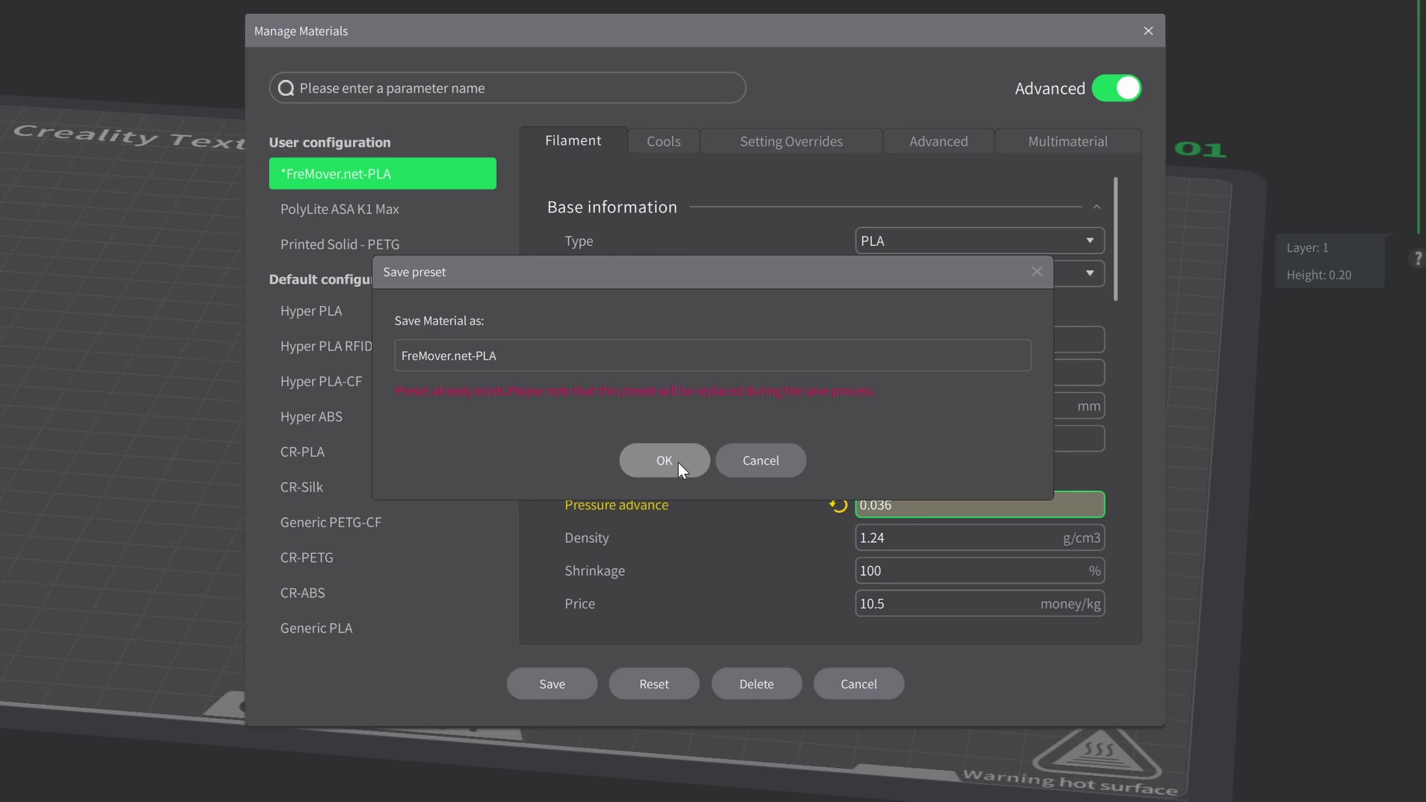
{"action": "left_click", "coordinate": [679, 462]}
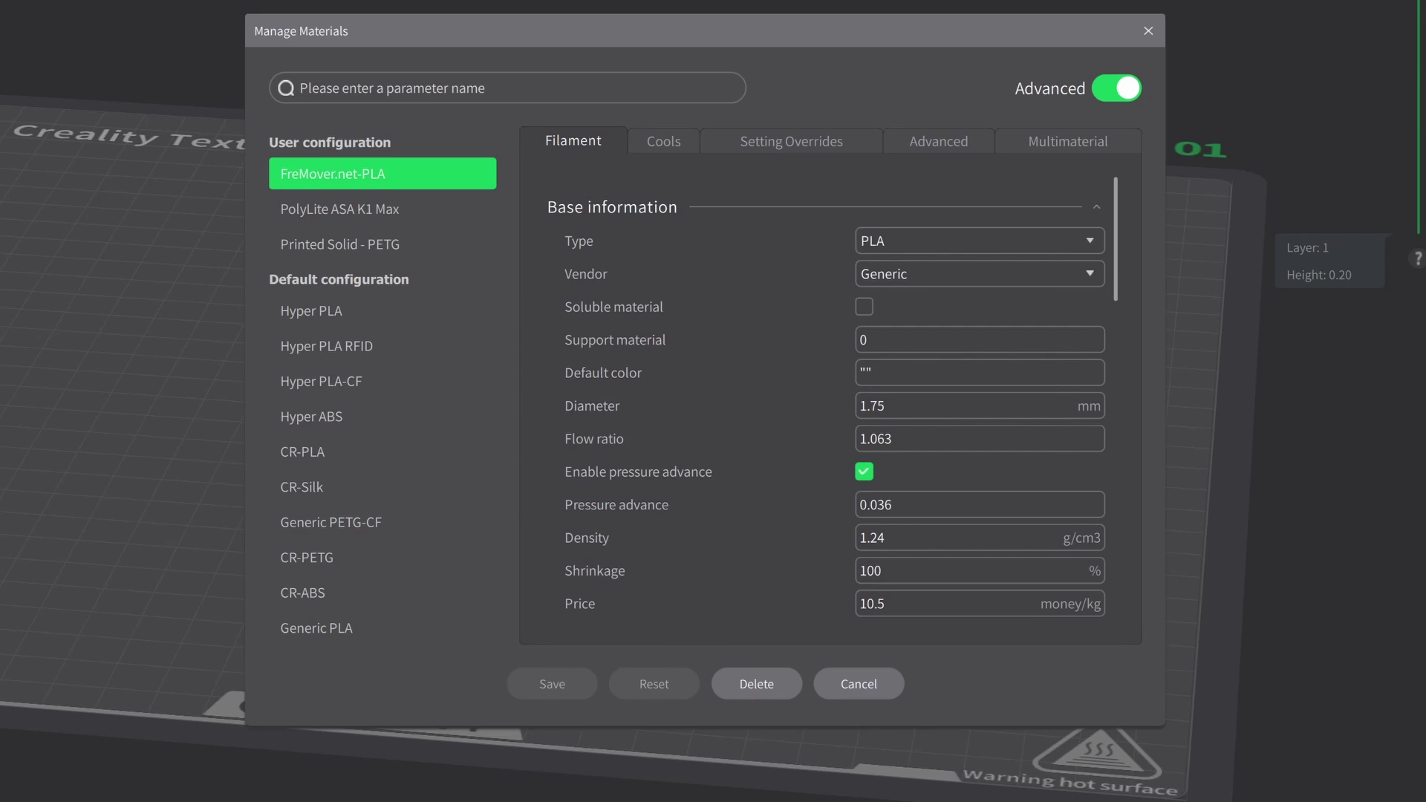
- Close the Manage Materials dialog to return to the PA Tower preview
{"action": "left_click", "coordinate": [1147, 33]}
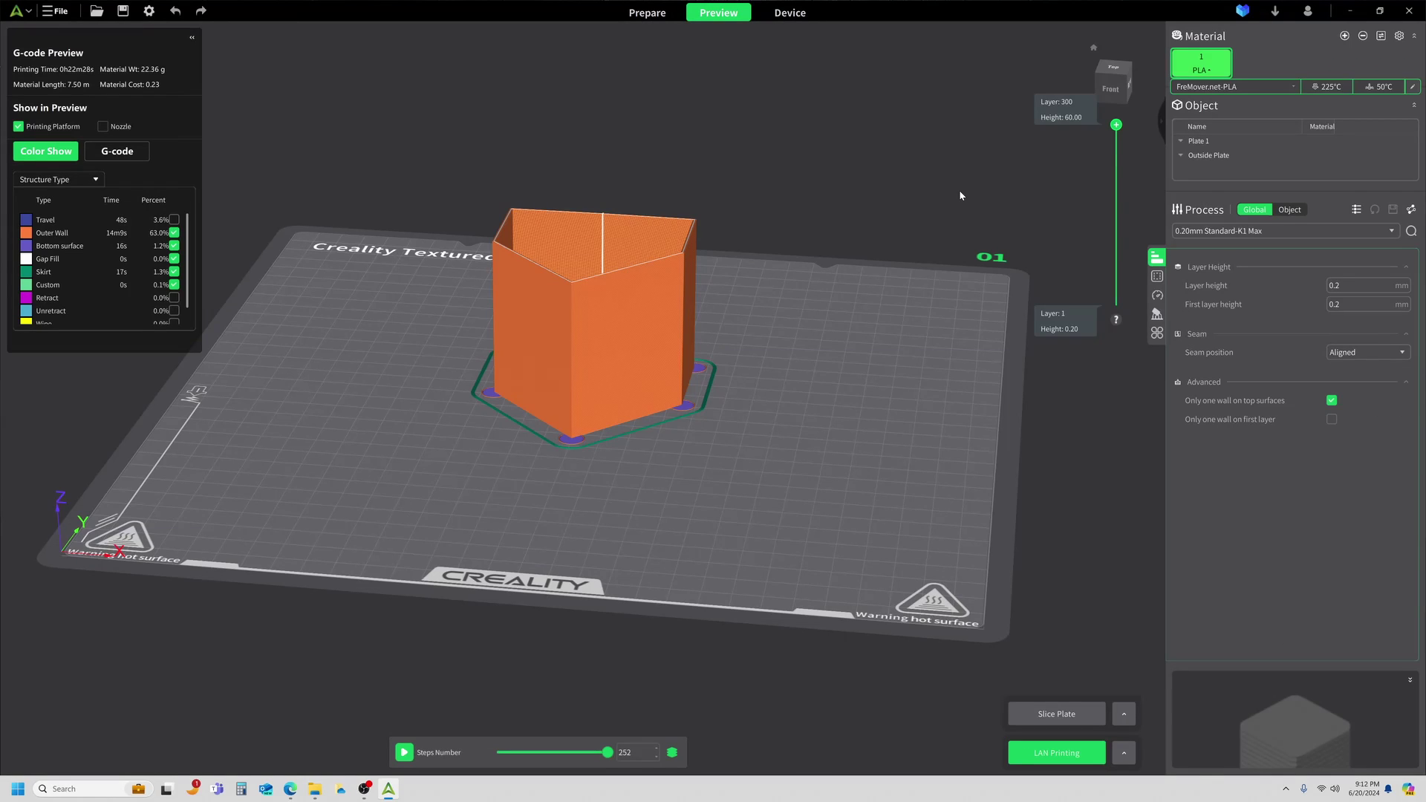